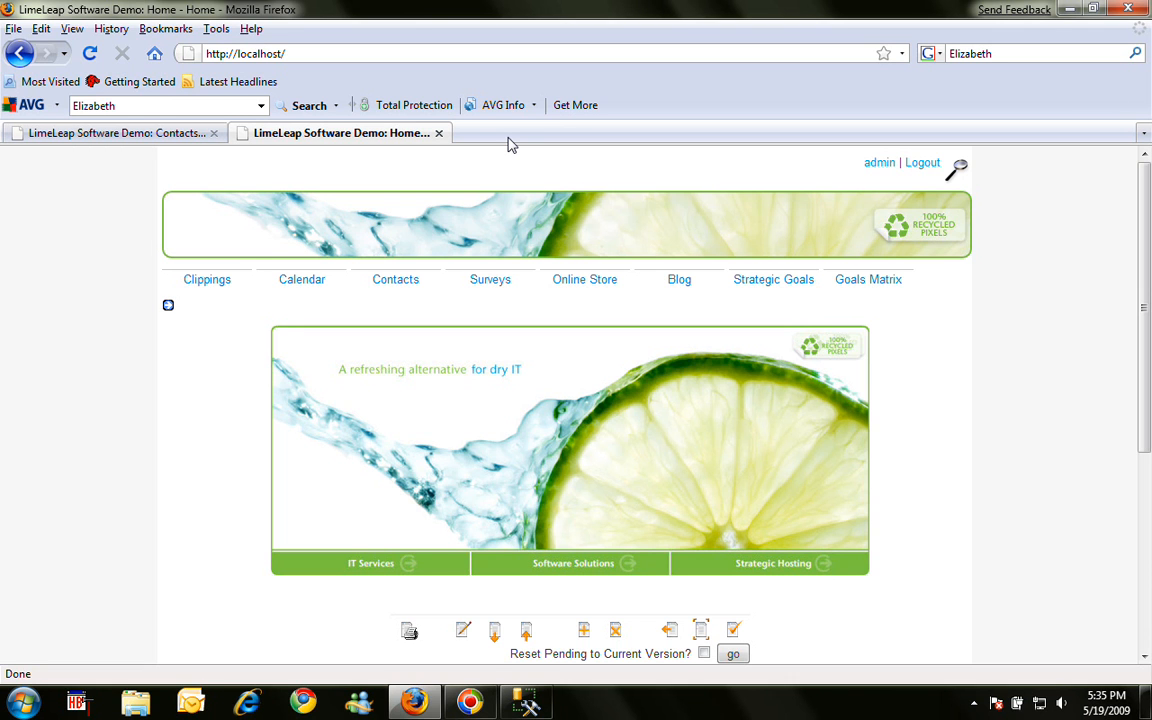
Open the site's Contacts section and switch to the tContact tables of the LimeLeap - ASAE - Demo database in SQL Server Management Studio
click(415, 292)
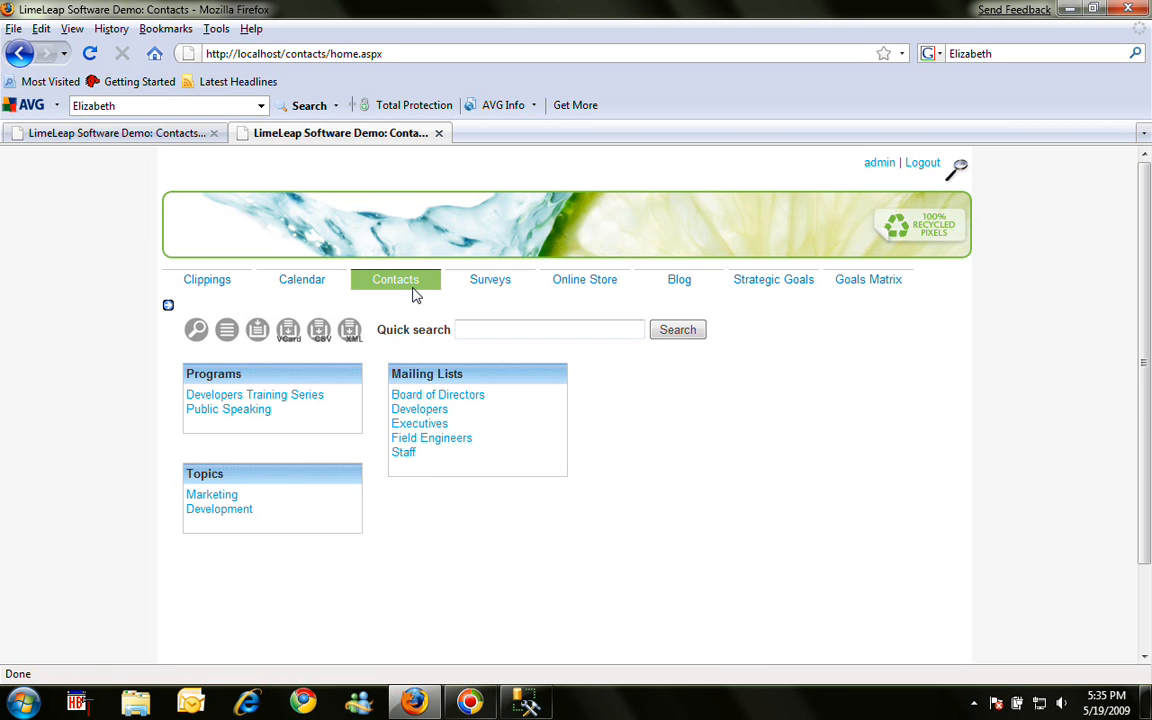
click(524, 703)
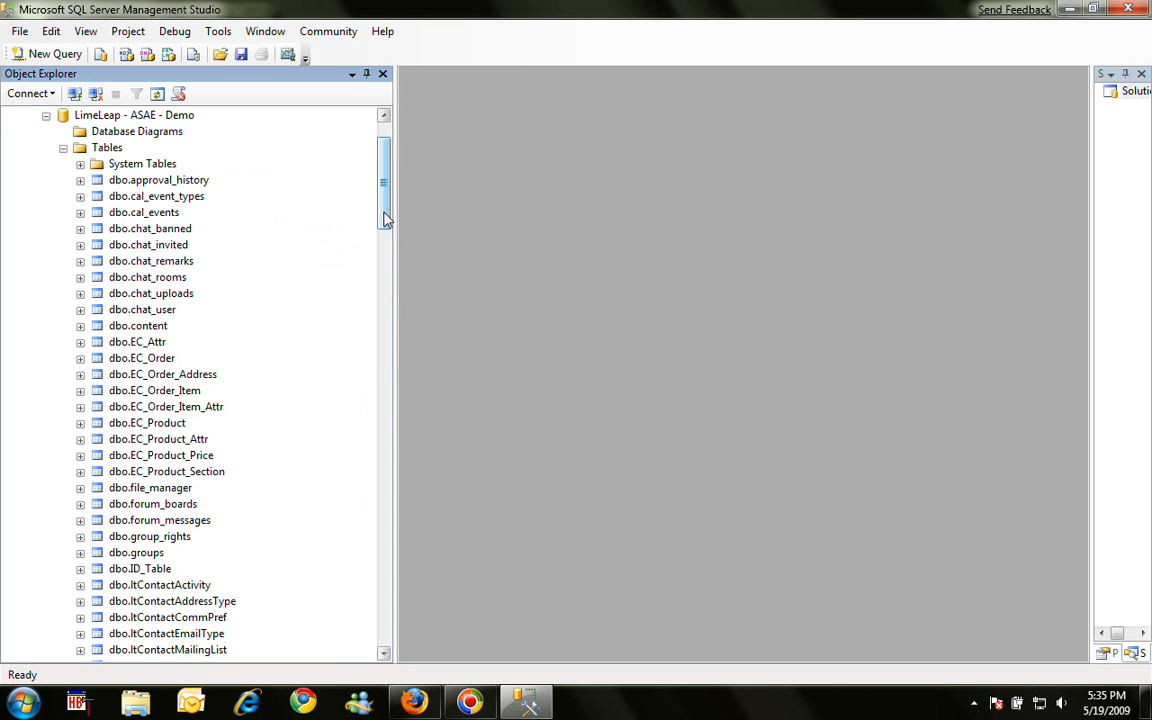
drag(386, 219, 387, 515)
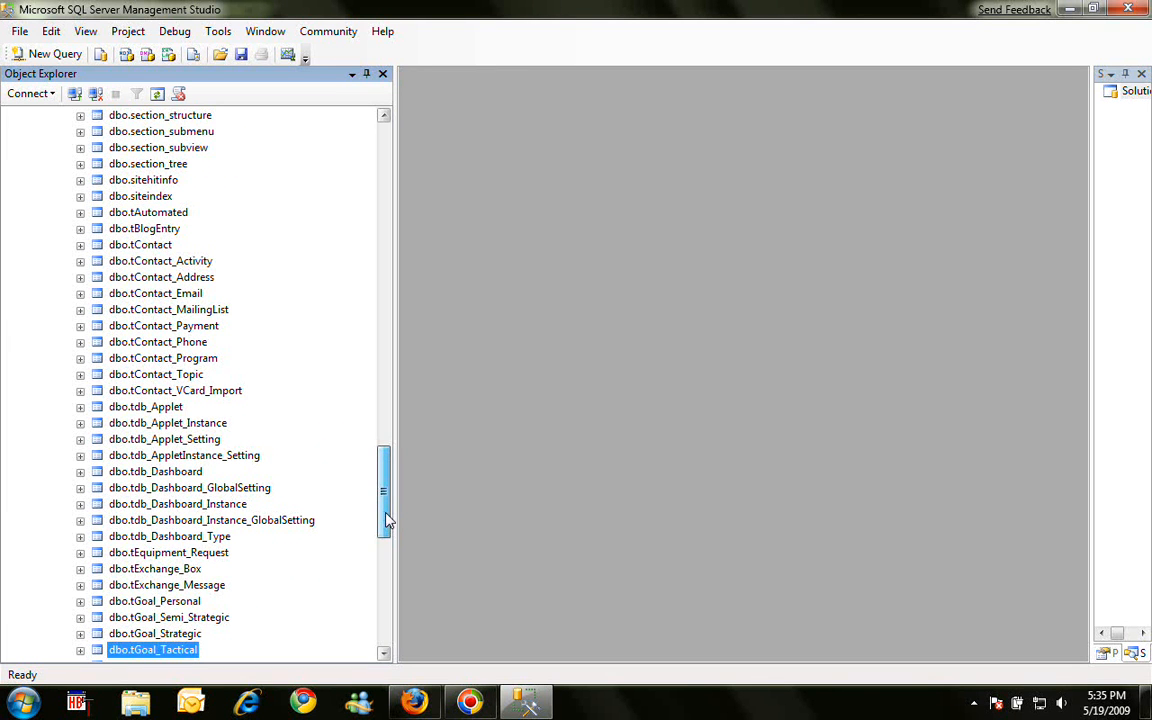
Look through the contact-related database tables, from dbo.tContact to dbo.tContact_Topic and back
click(130, 245)
key(Down)
key(Down)
key(Down)
key(Down)
key(Down)
key(Down)
key(Down)
key(Down)
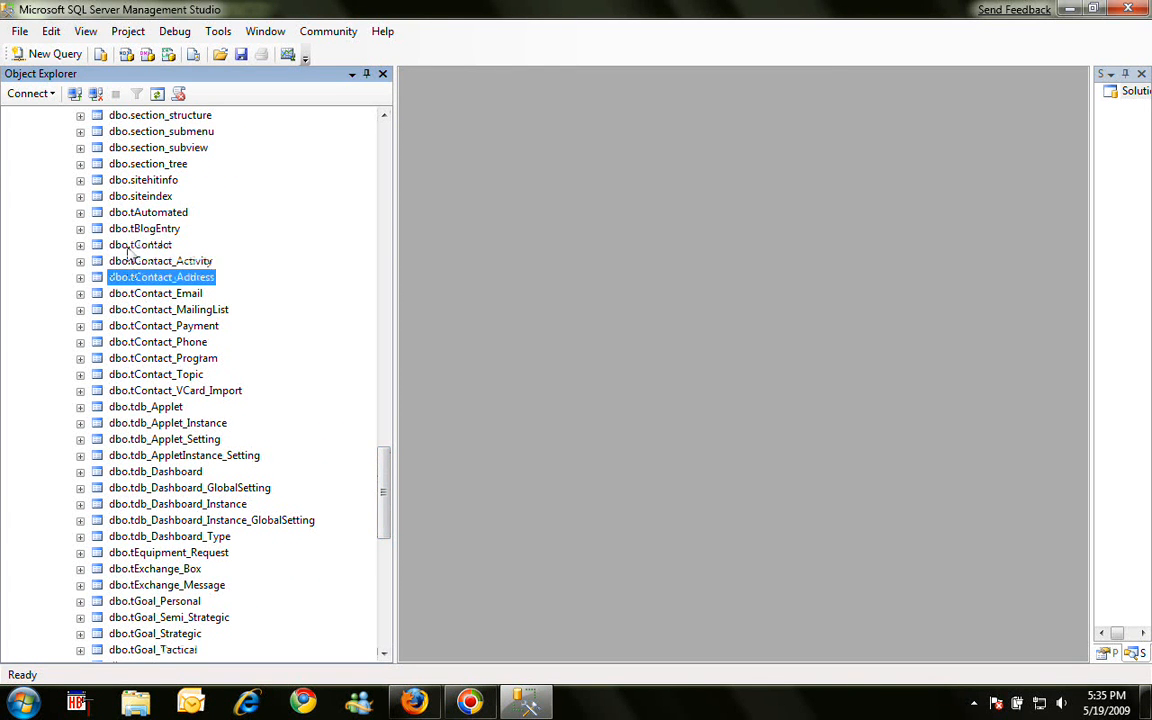
key(Up)
key(Up)
key(Up)
key(Up)
key(Up)
key(Up)
key(Up)
key(Up)
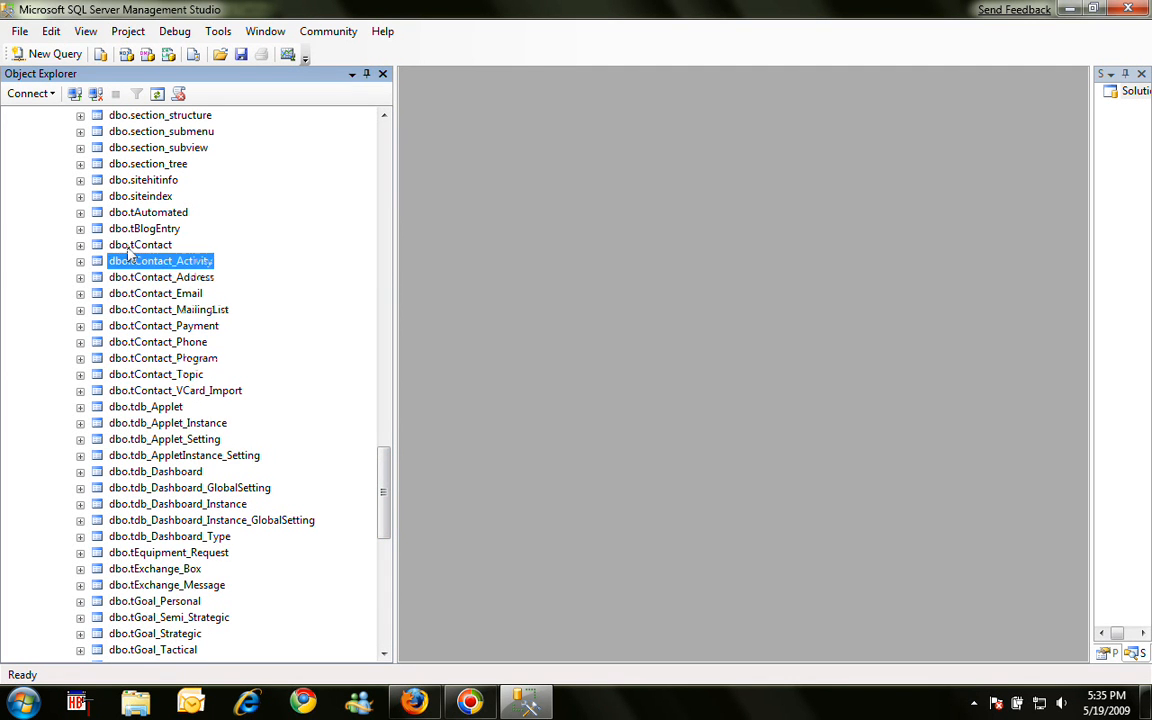
Examine the columns of the dbo.tContact, dbo.tContact_Email and dbo.tContact_Address tables, collapsing each table again
click(80, 245)
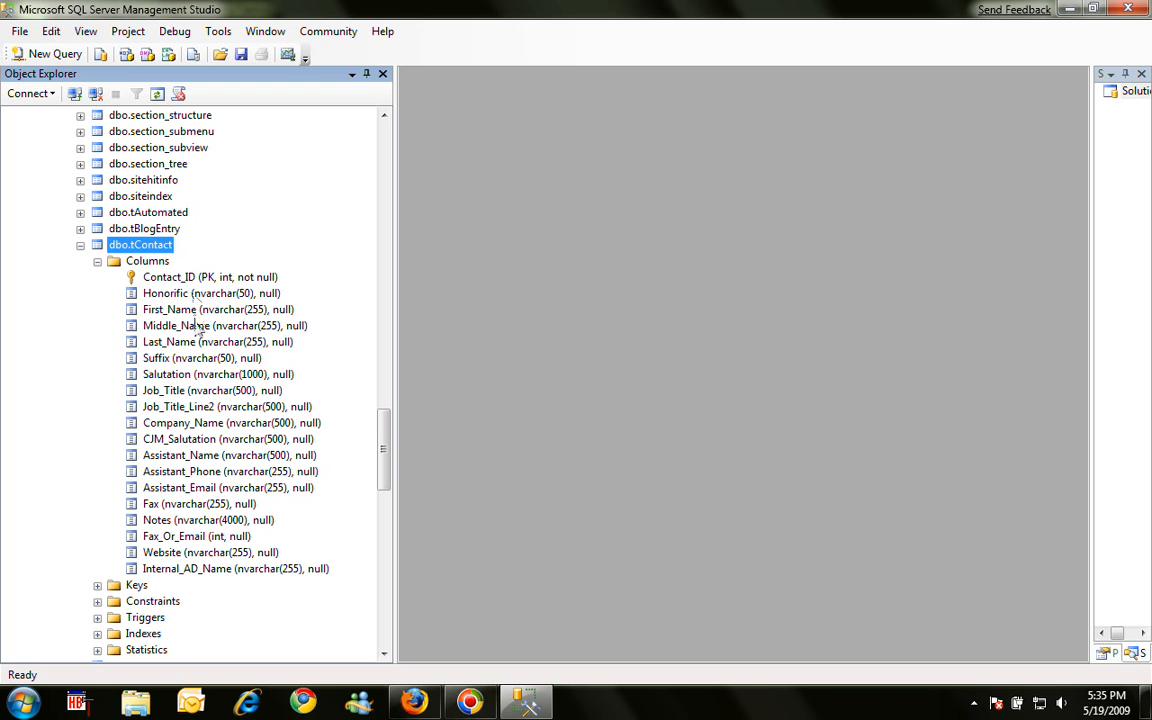
click(80, 245)
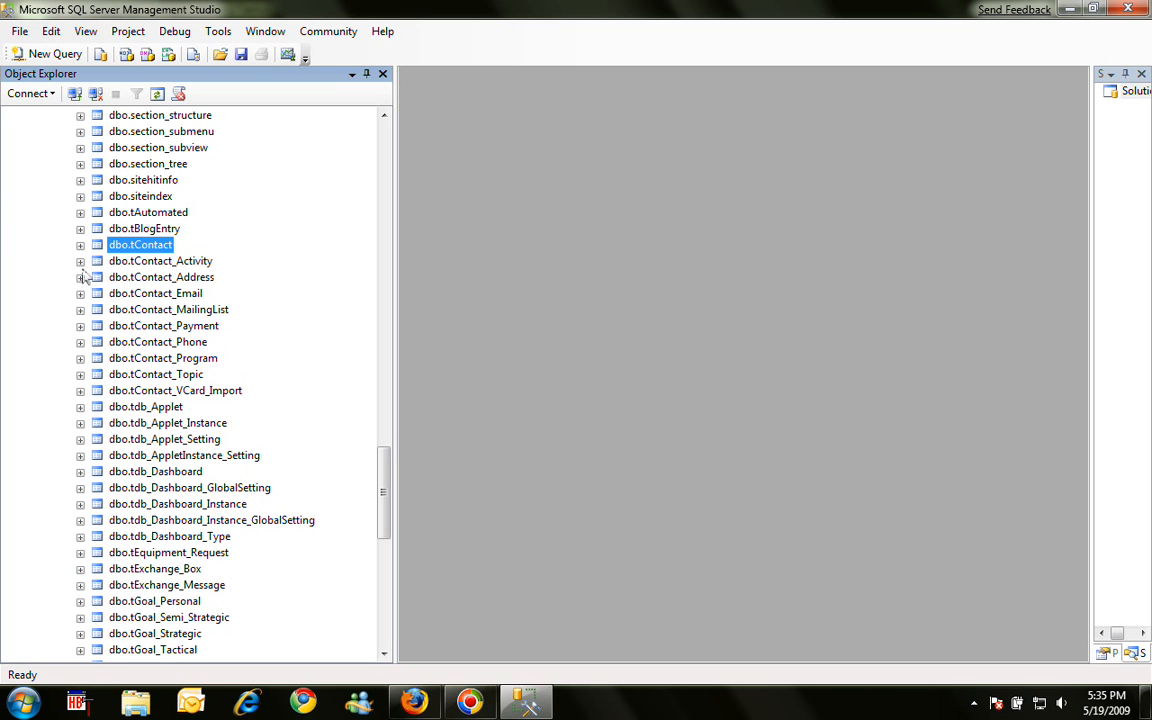
click(80, 293)
click(93, 309)
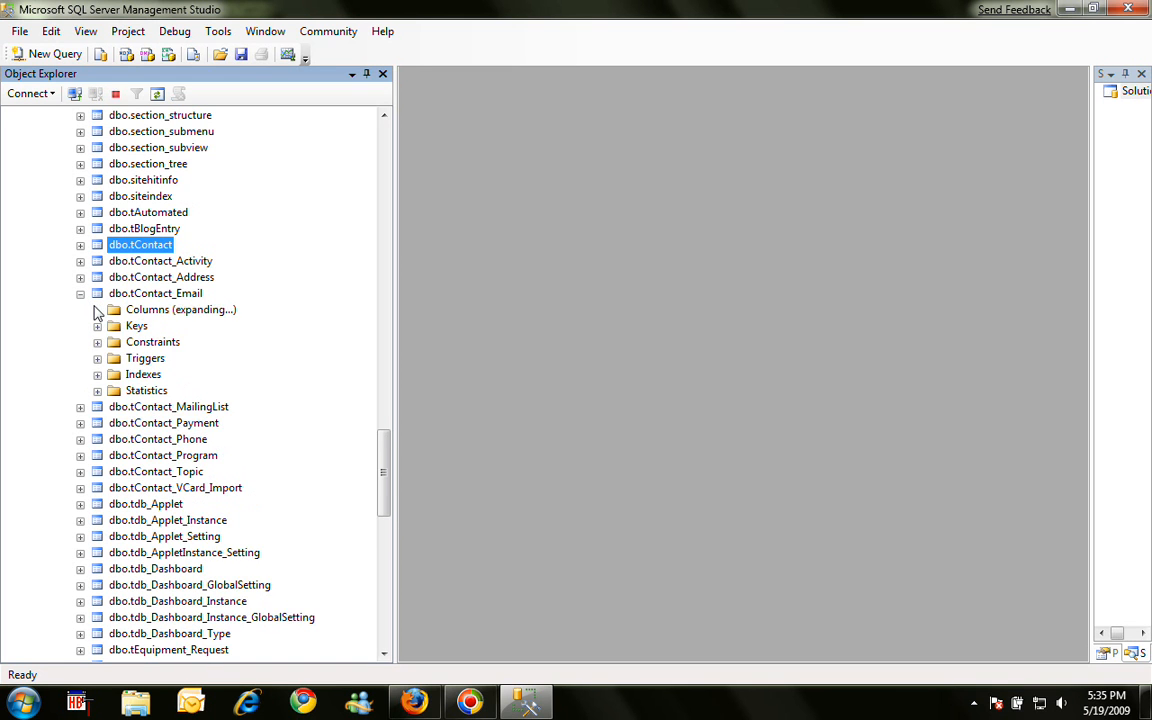
click(80, 293)
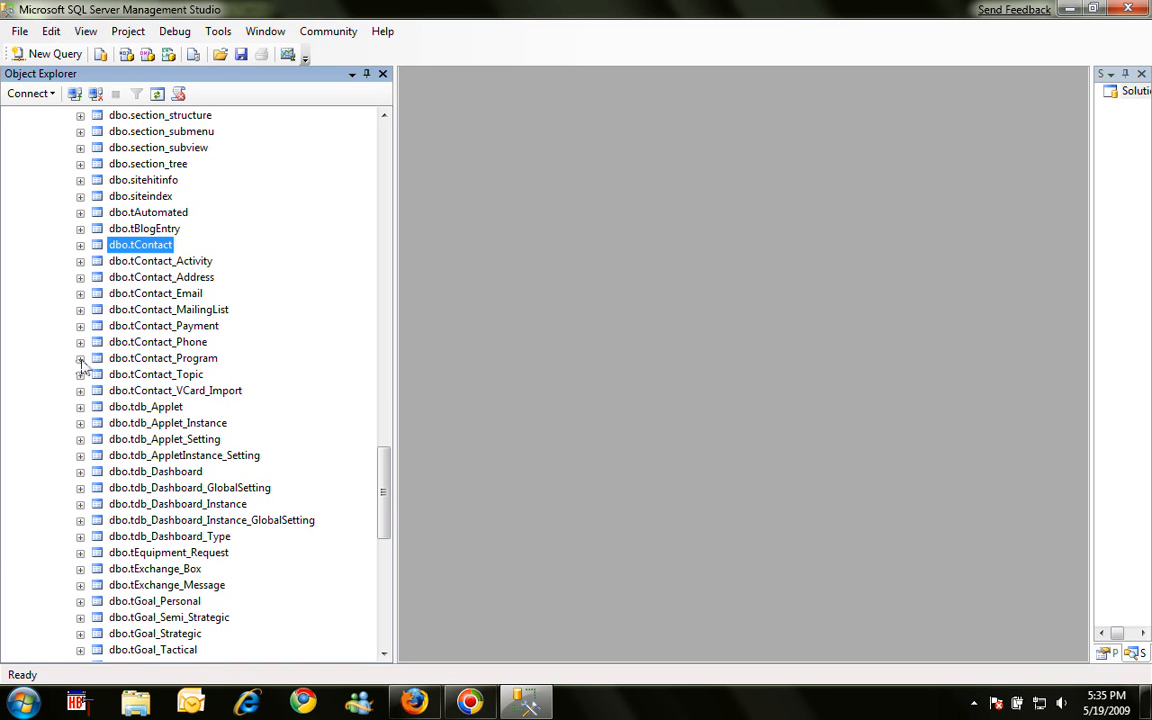
click(80, 277)
click(97, 293)
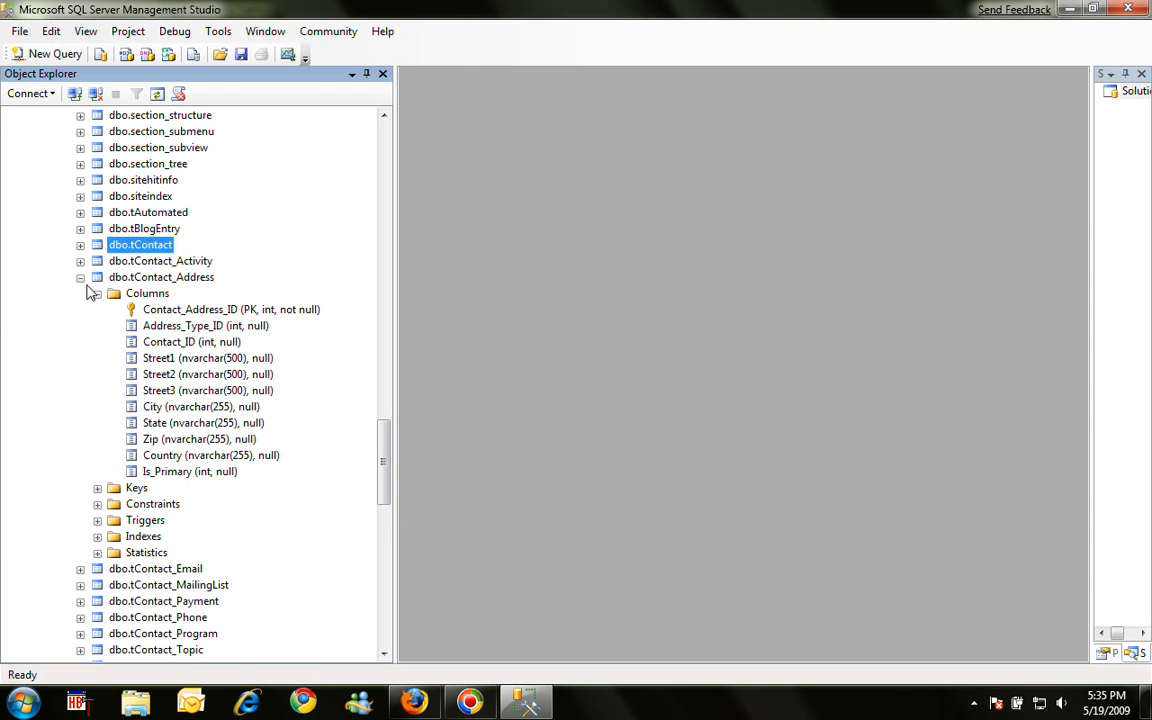
click(80, 277)
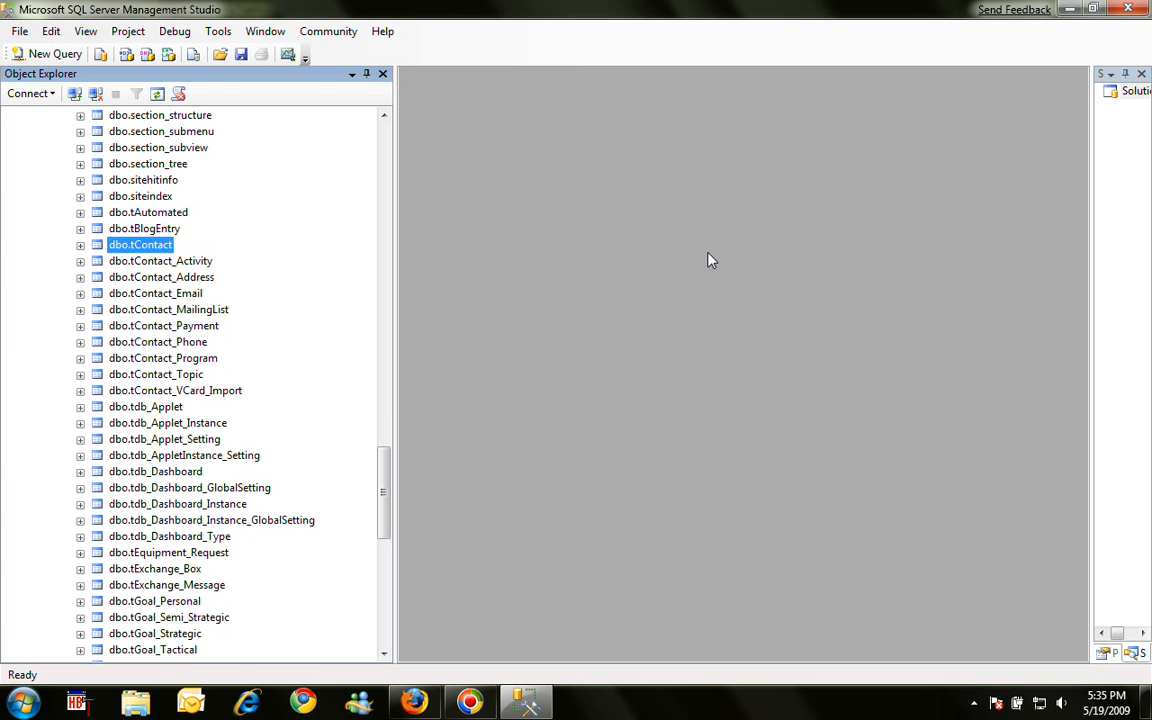
Return to the website in Firefox and open the third contact from the full contact list for editing
click(1066, 12)
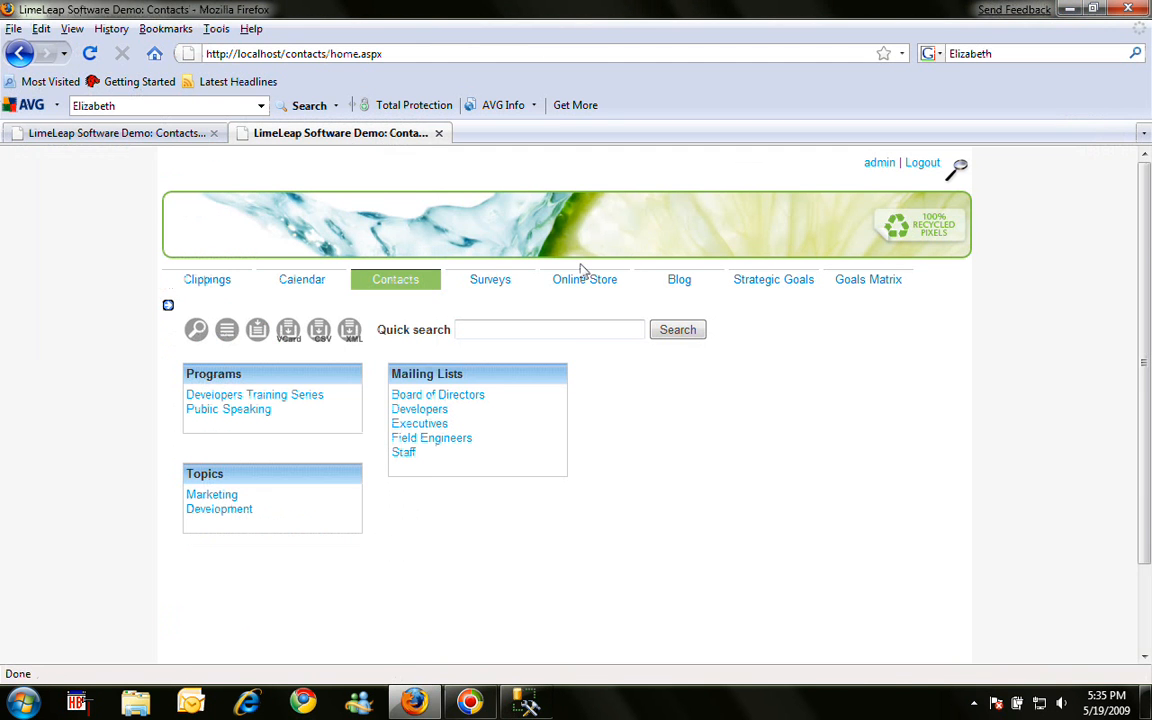
click(223, 340)
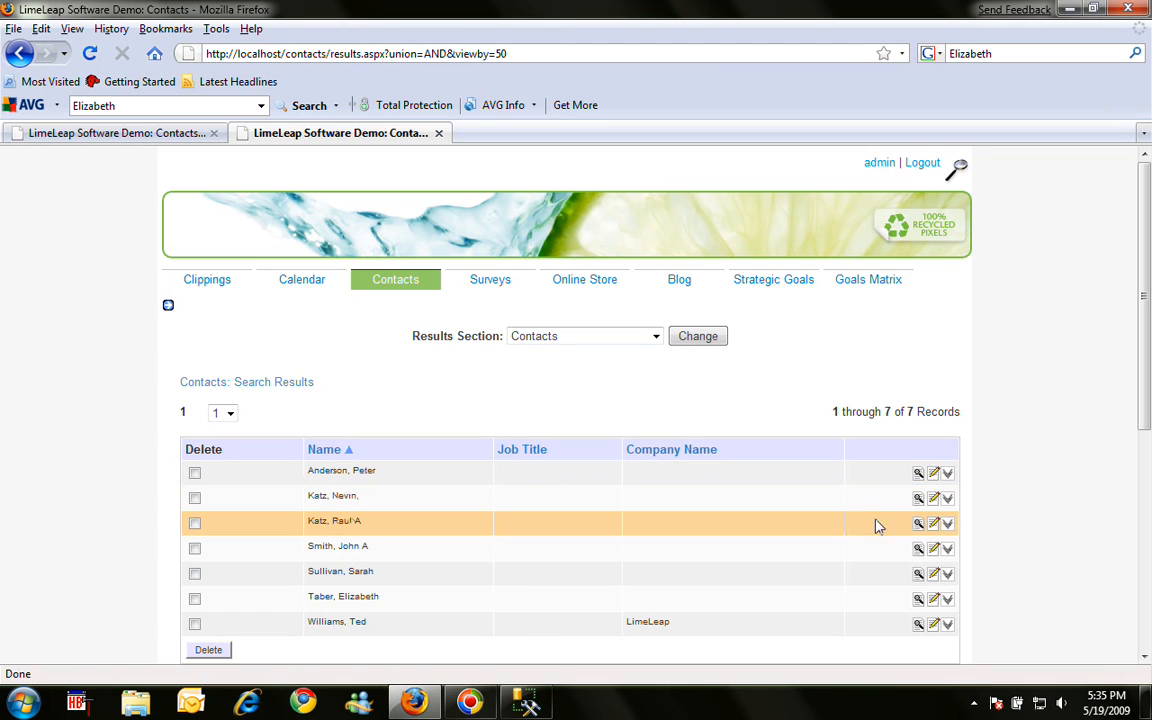
click(934, 524)
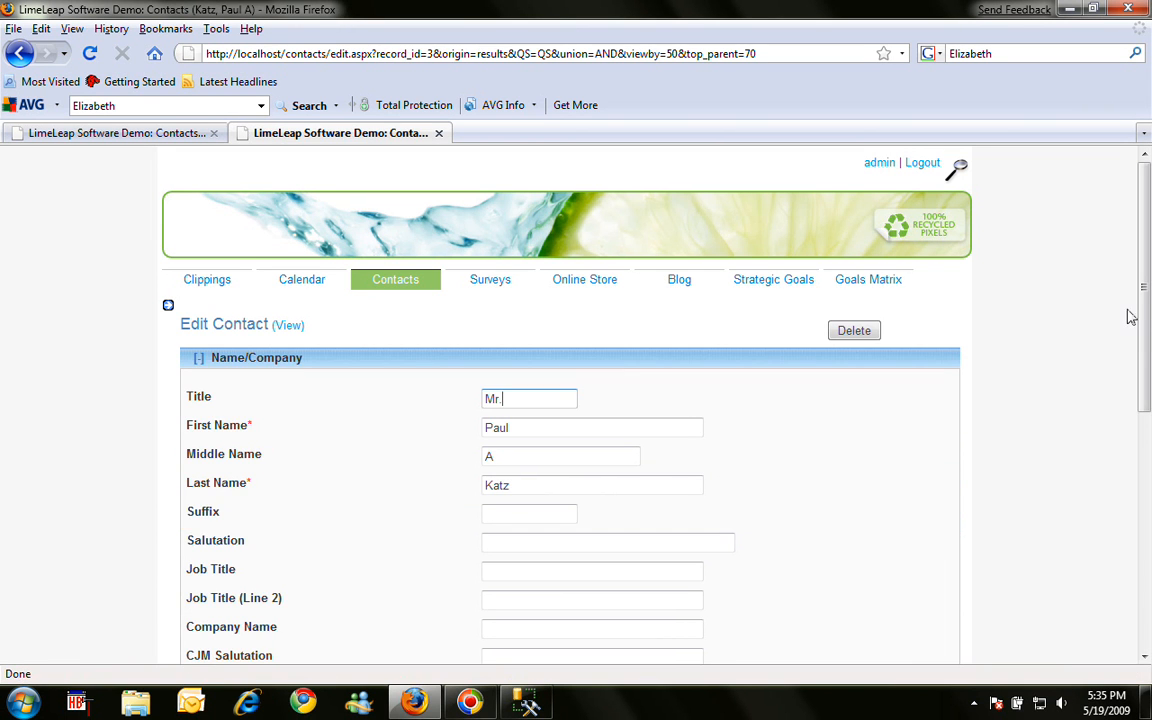
Review the contact's Name/Company fields and briefly expand the Addresses and Communication sections of the edit form
scroll(1060, 345, down, 3)
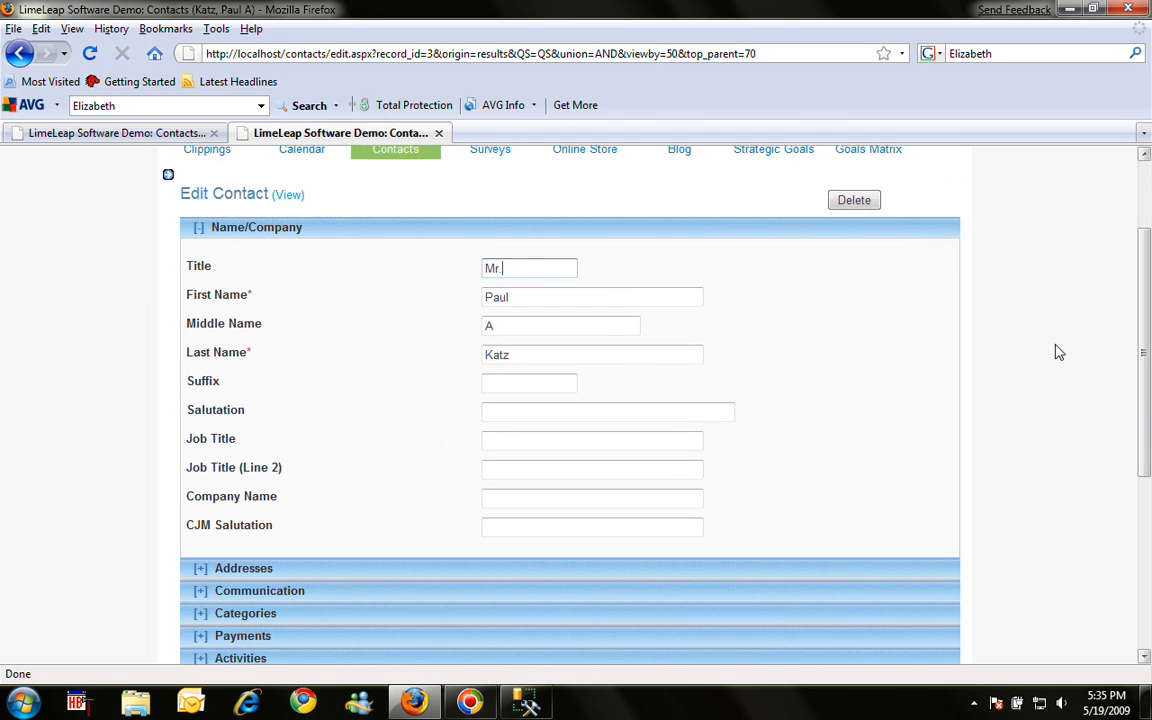
click(538, 297)
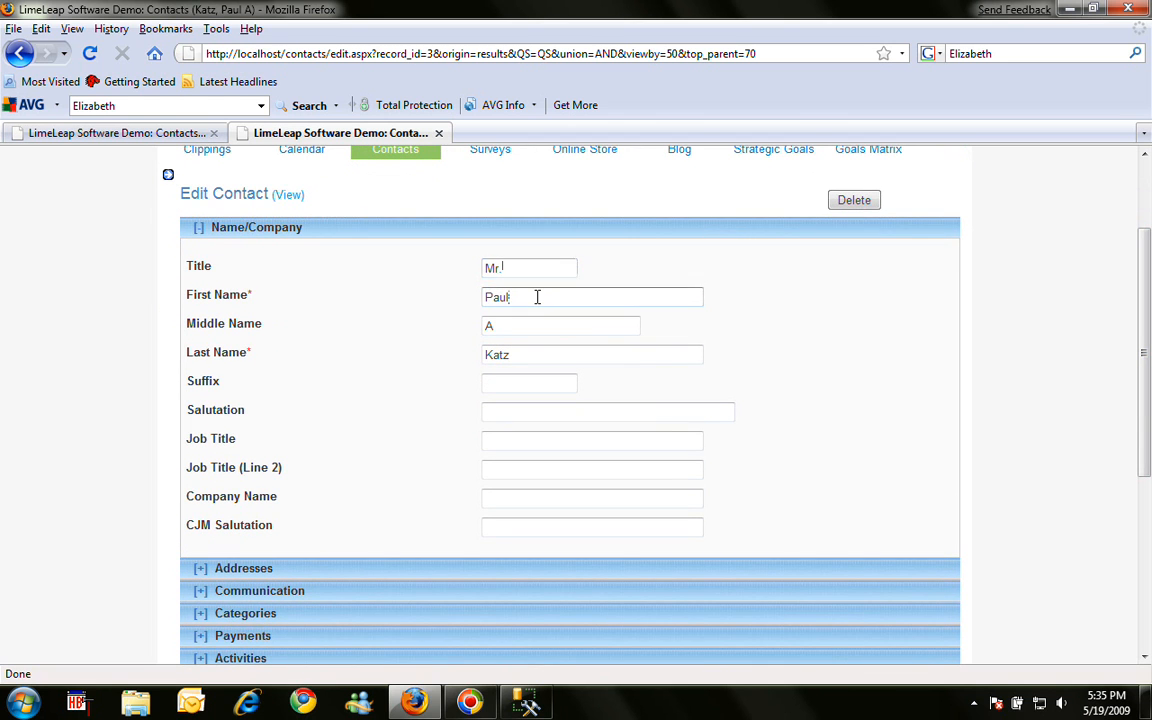
scroll(416, 320, down, 3)
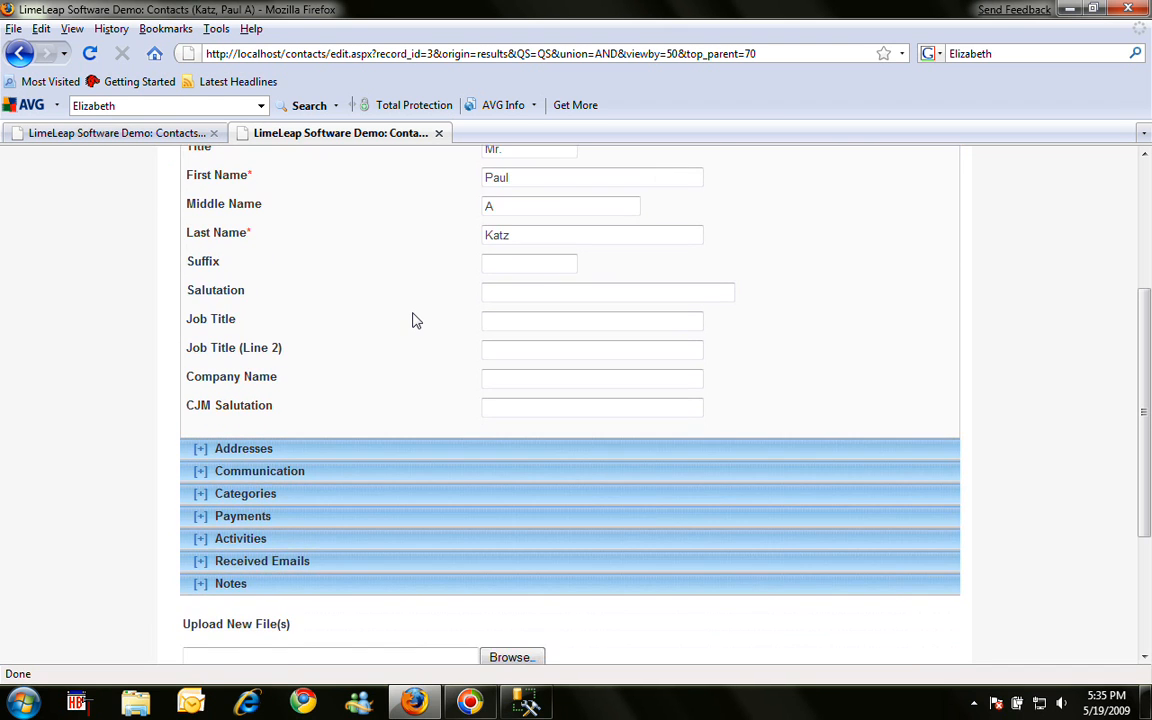
click(202, 450)
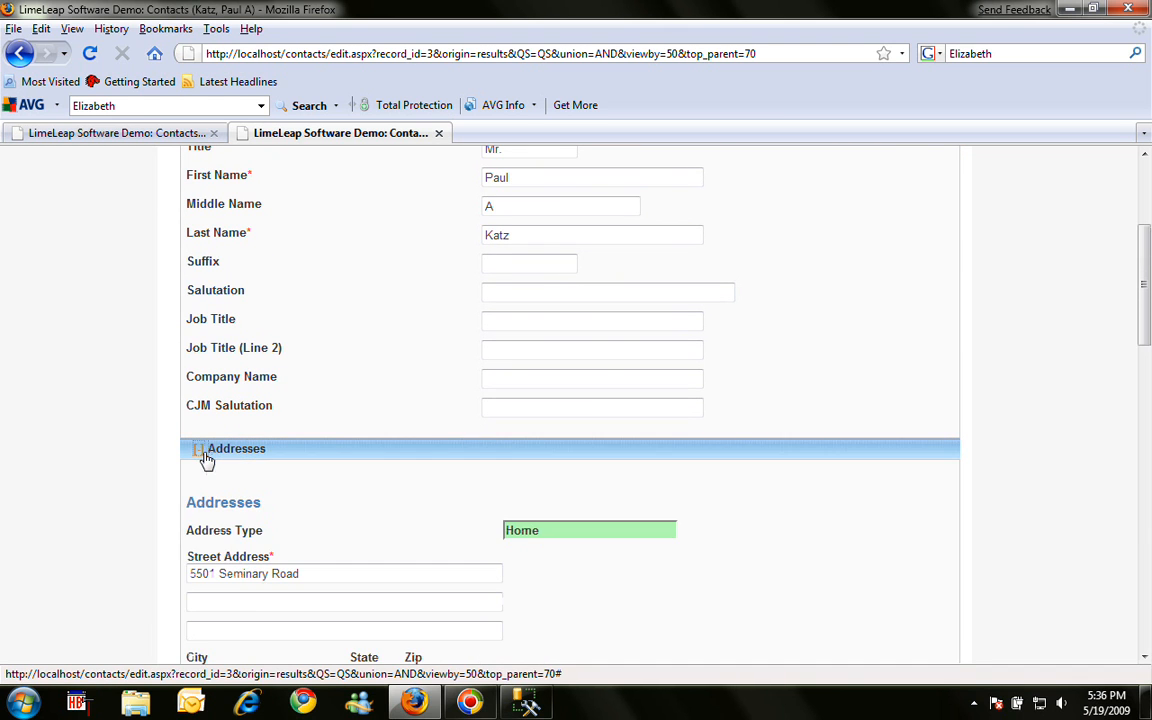
click(204, 452)
click(205, 473)
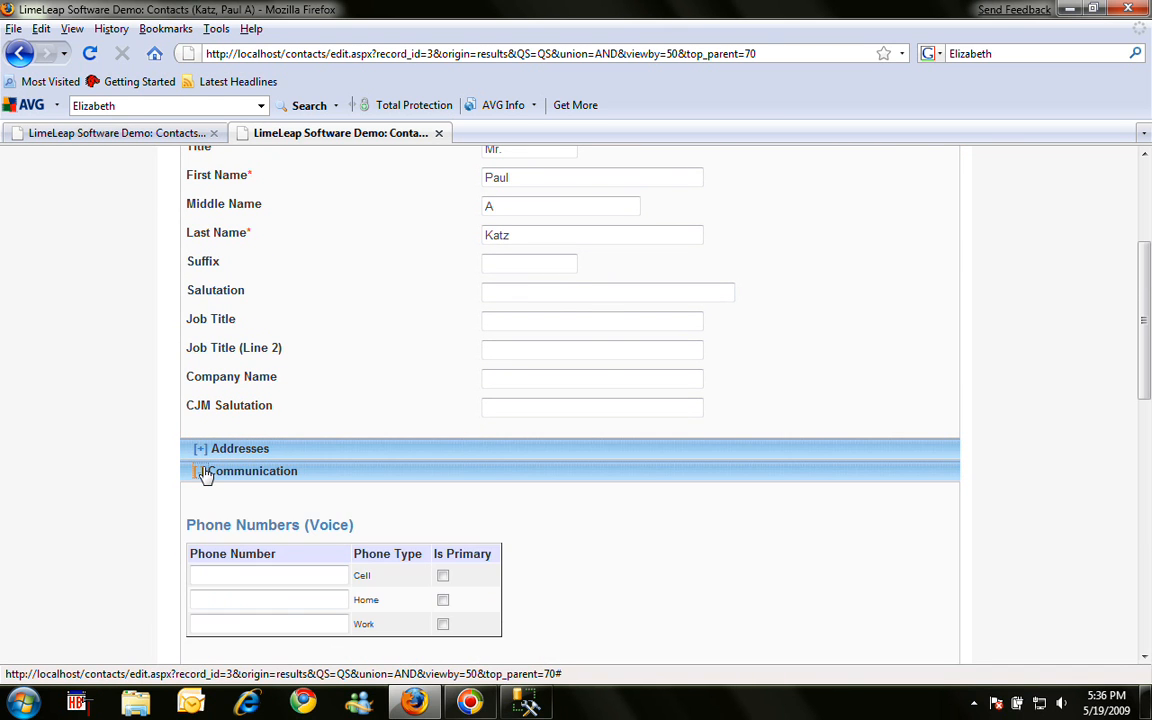
click(205, 473)
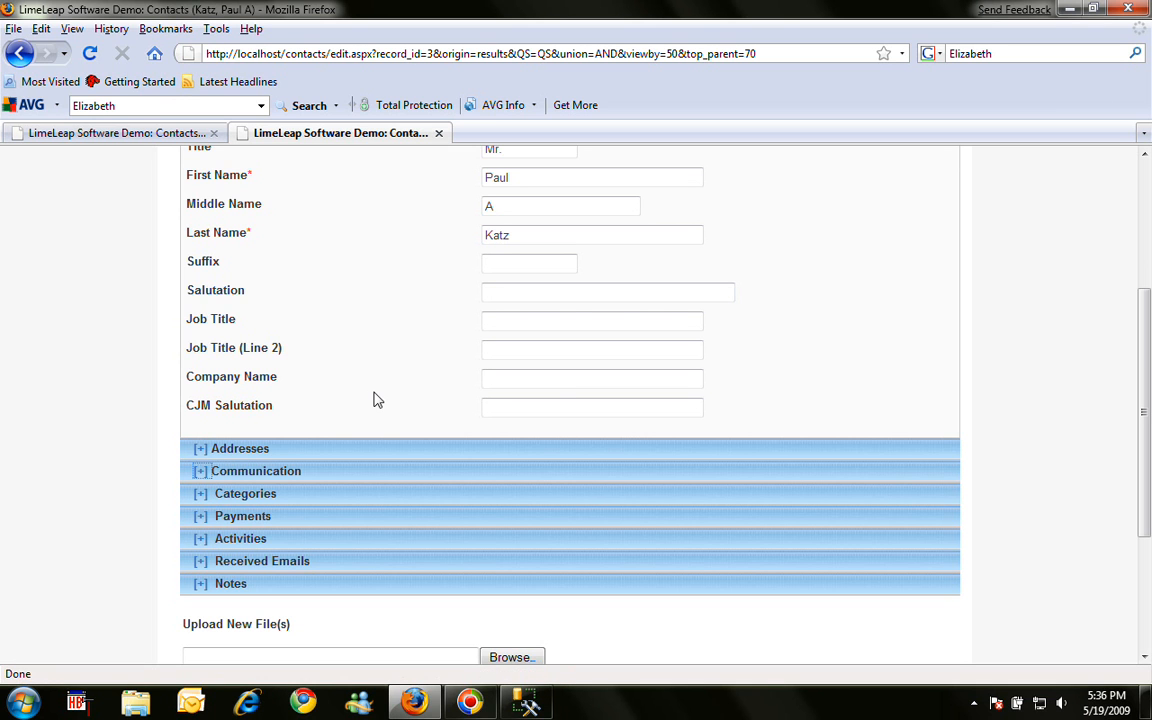
Review the contact's home address fields in the Addresses section and switch to the Contact Detail view
click(204, 452)
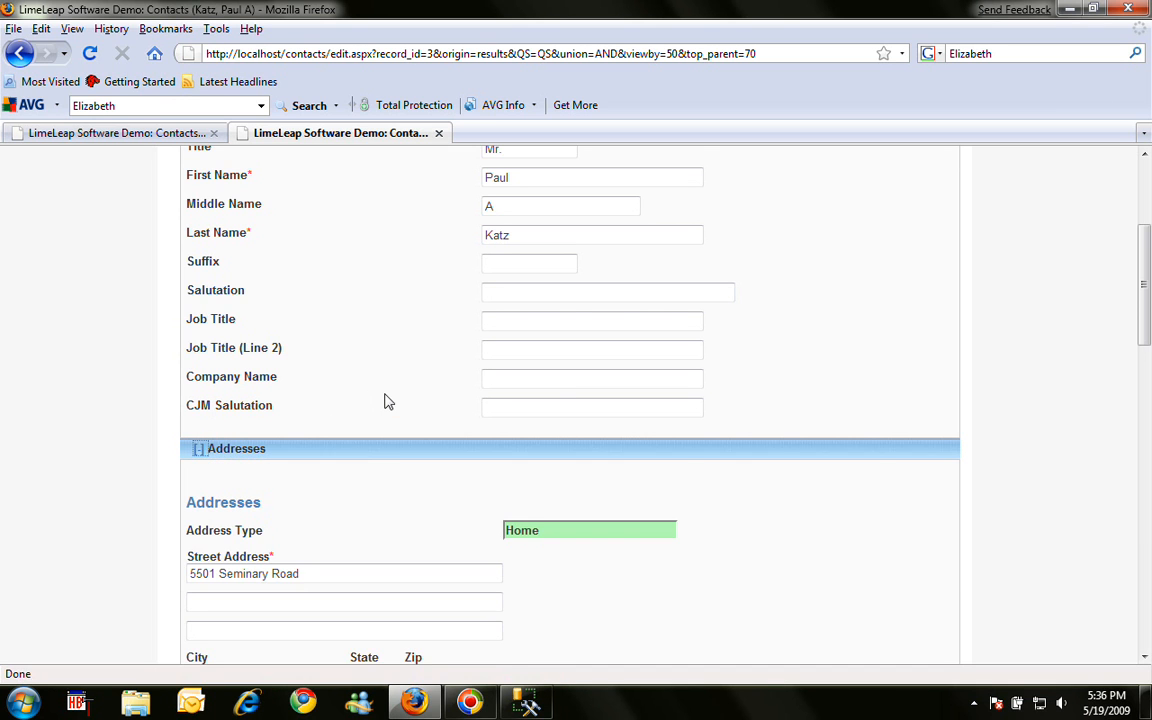
scroll(386, 401, down, 5)
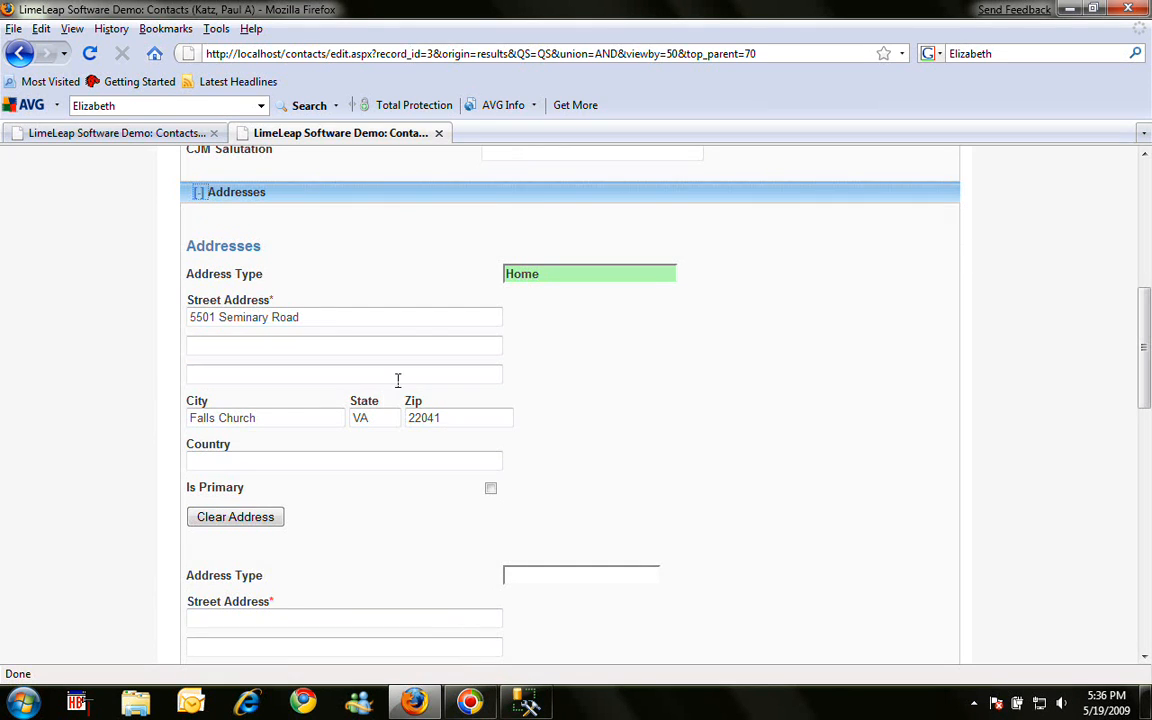
drag(1145, 303, 1145, 210)
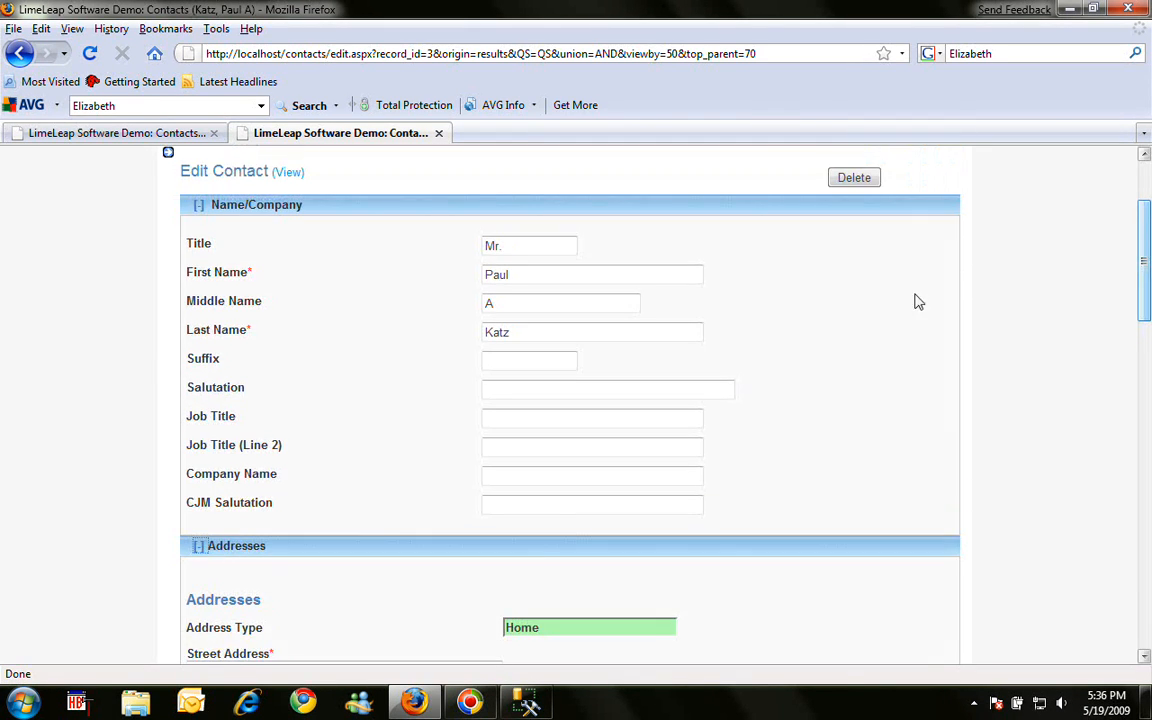
click(199, 548)
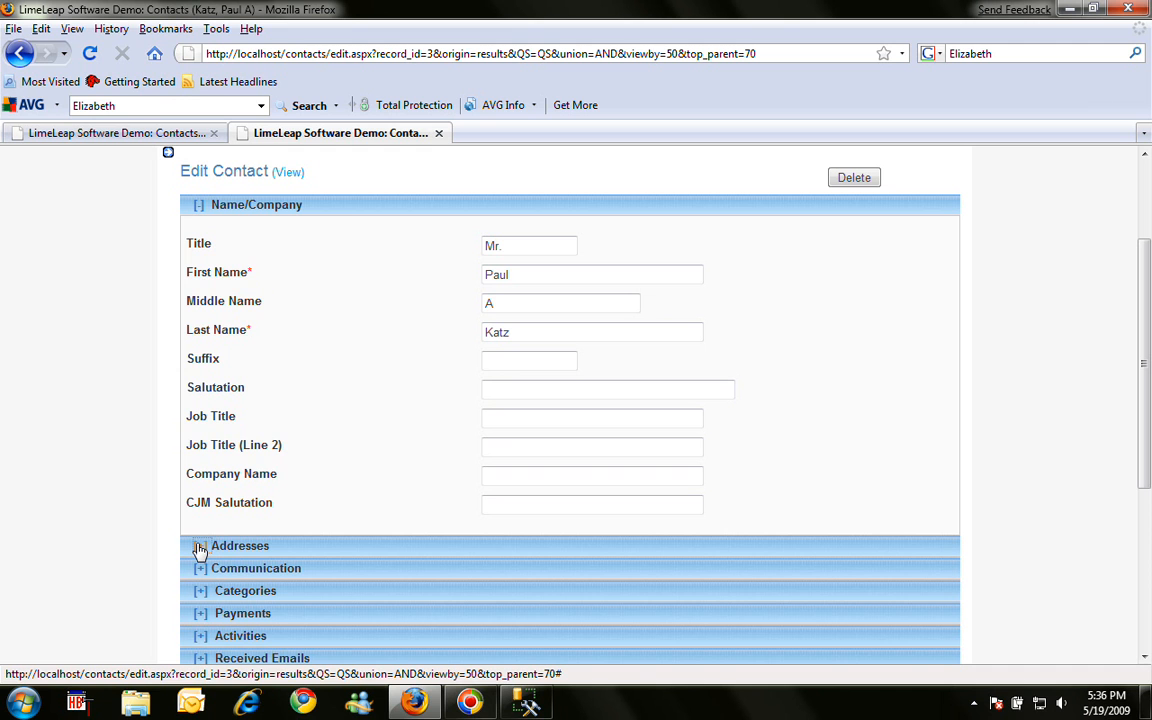
click(294, 175)
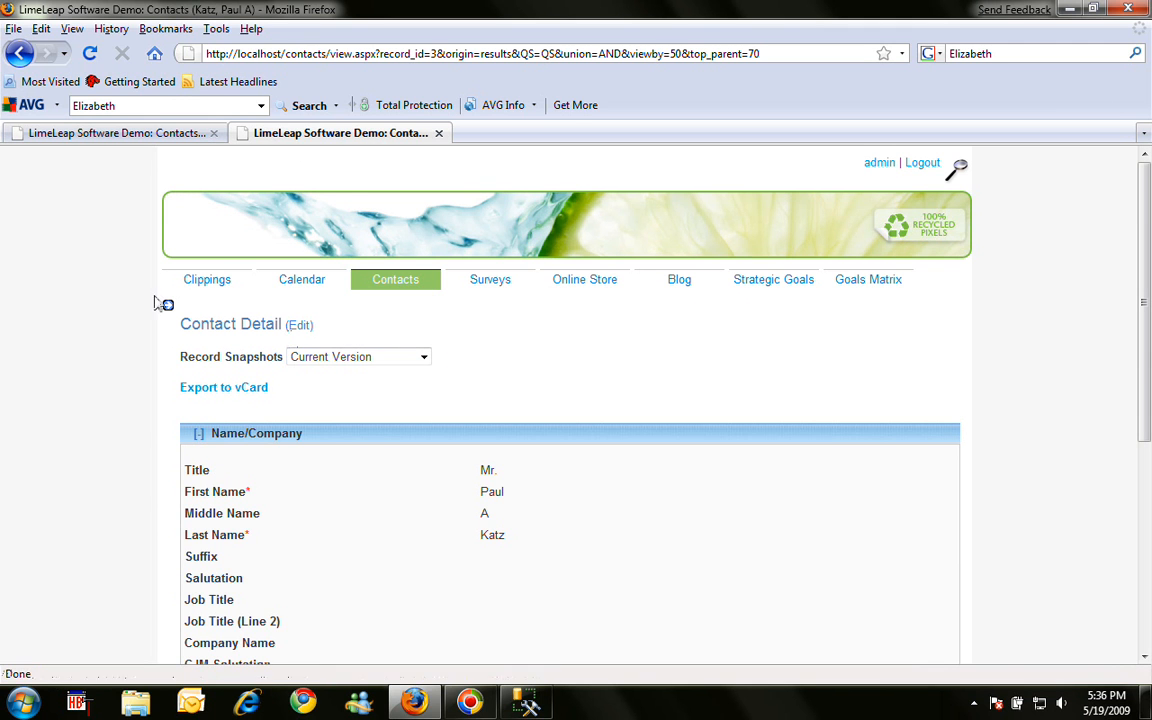
Search existing contacts by the contact's last name from the Contacts search form
click(377, 289)
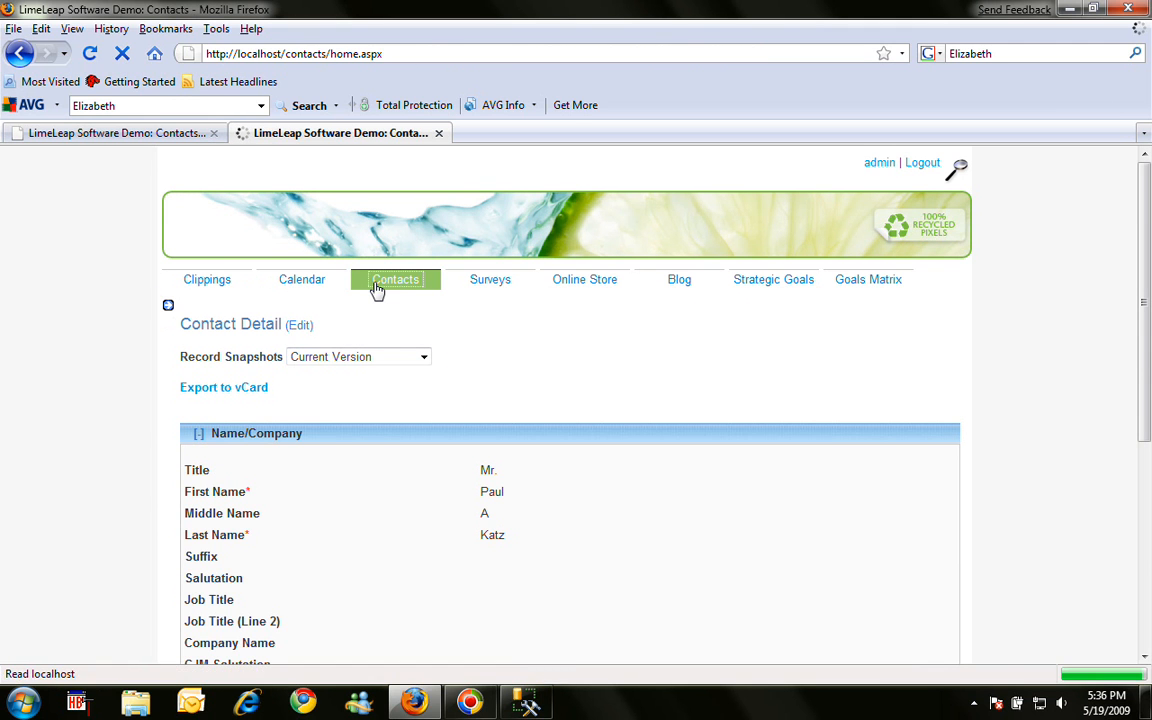
click(197, 333)
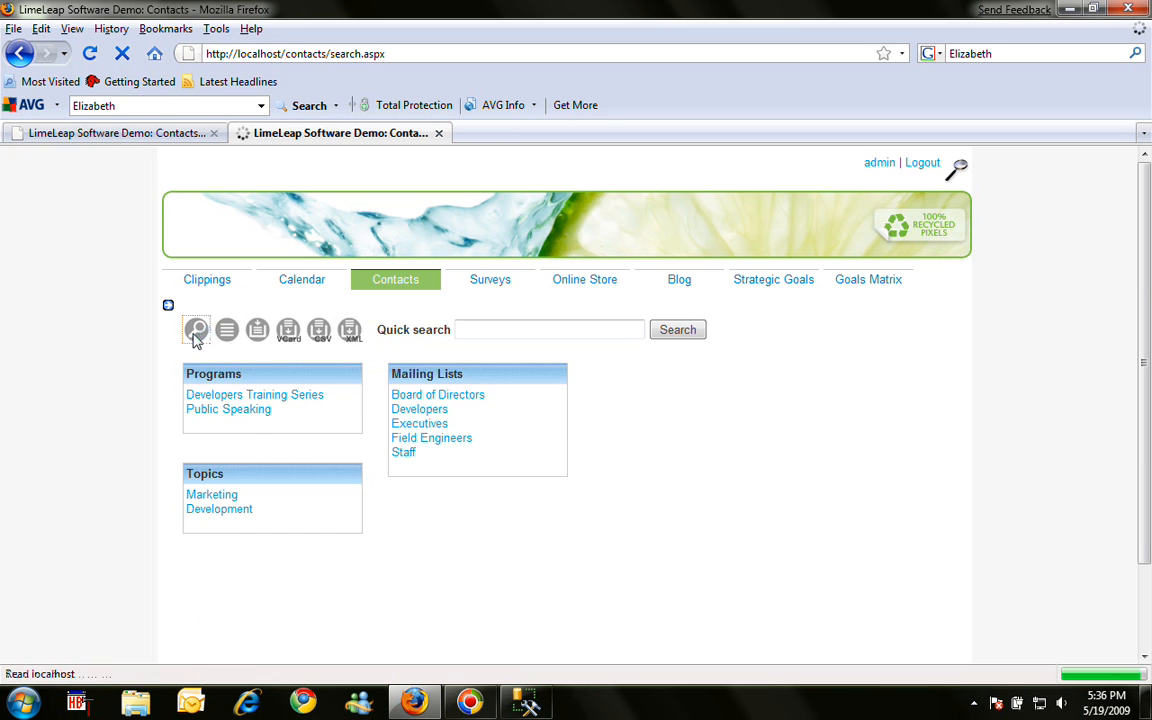
click(533, 450)
text(K)
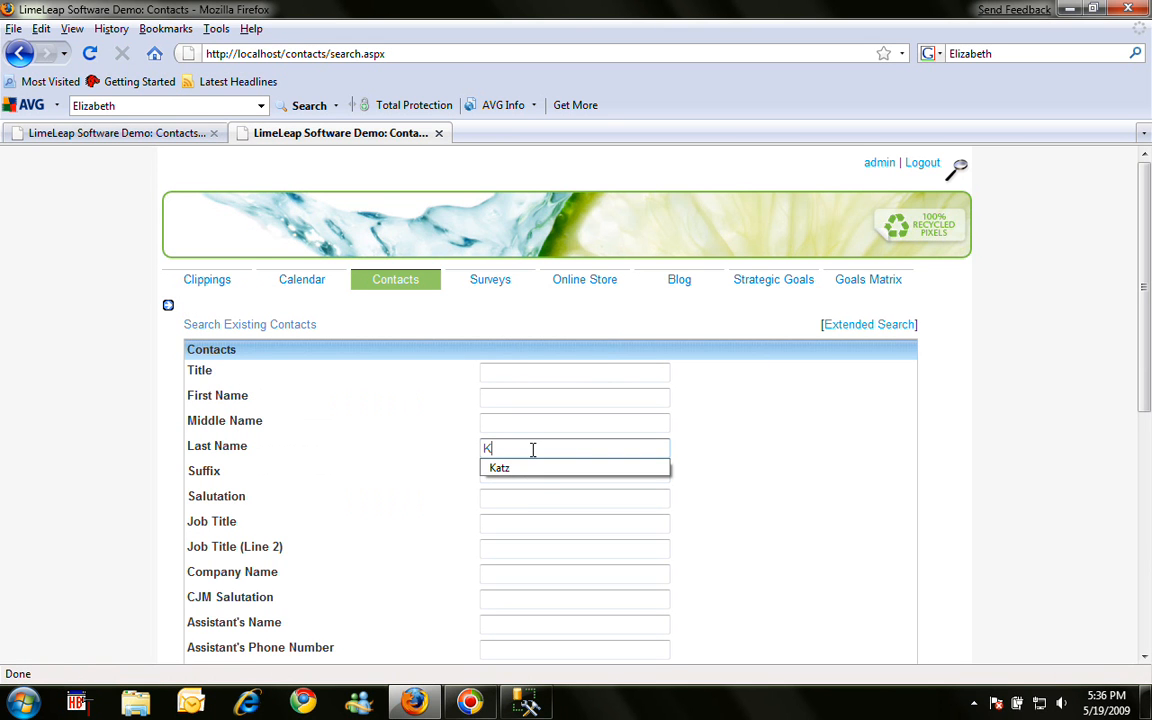
text(atz)
key(Return)
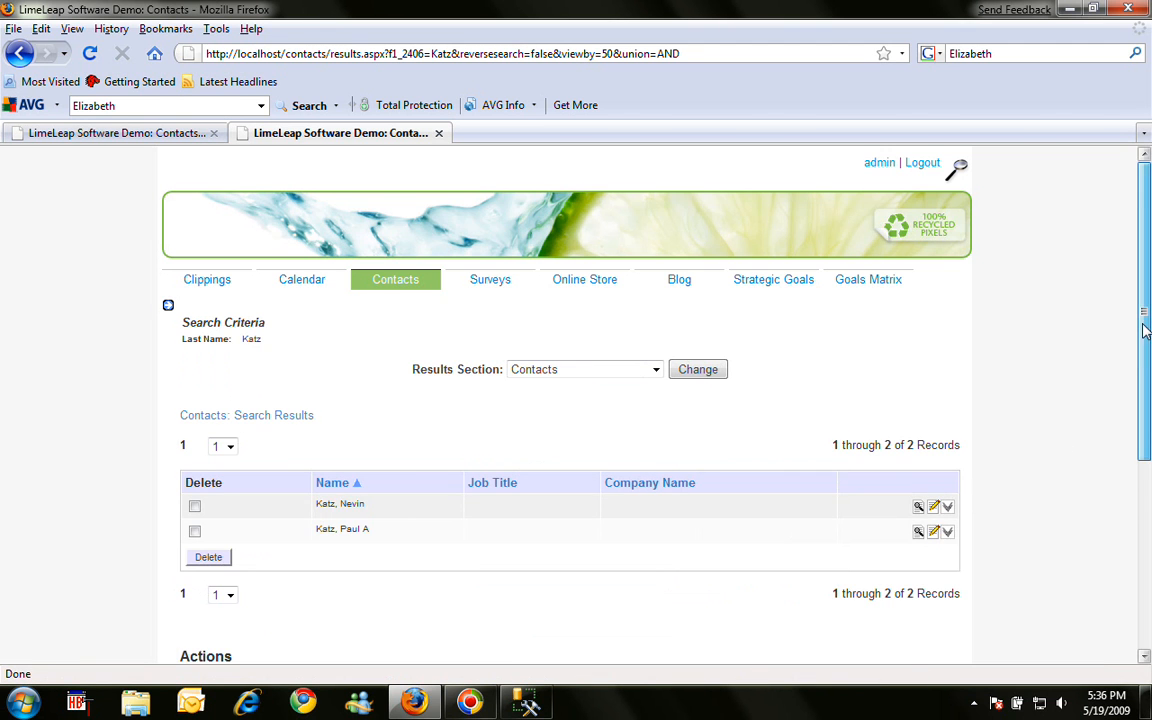
Show the second matching contact's addresses and email addresses within the results, sorting the emails by Email Type in ascending order
scroll(1143, 388, down, 2)
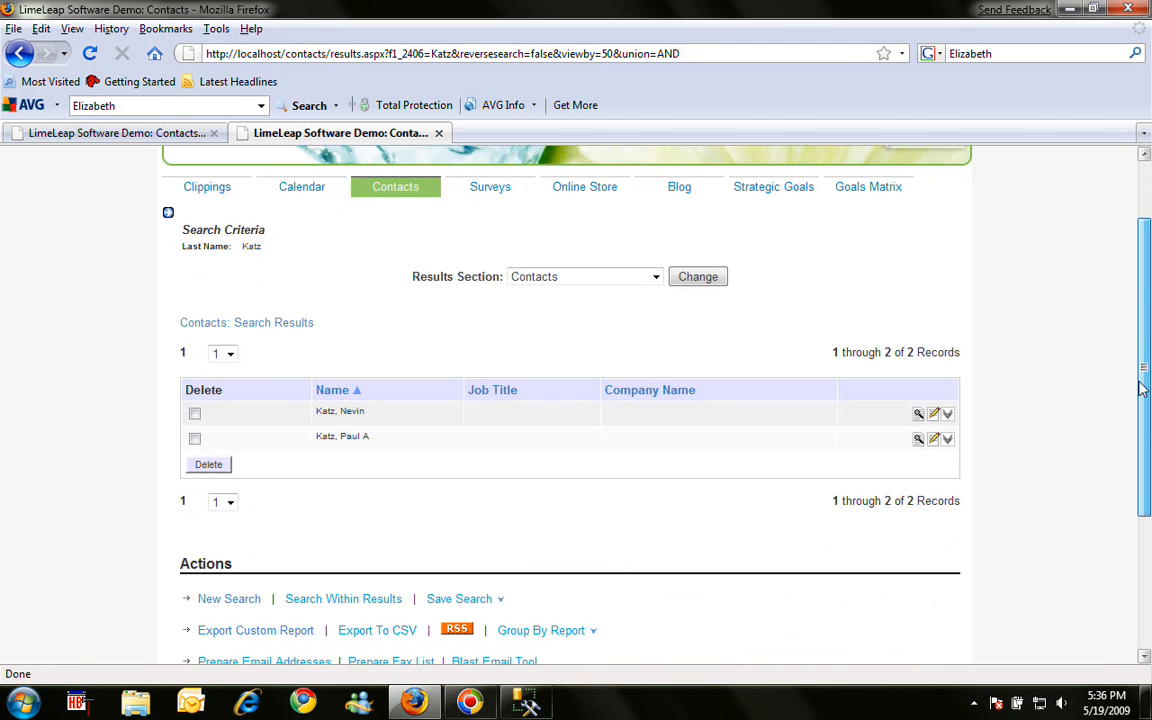
click(948, 438)
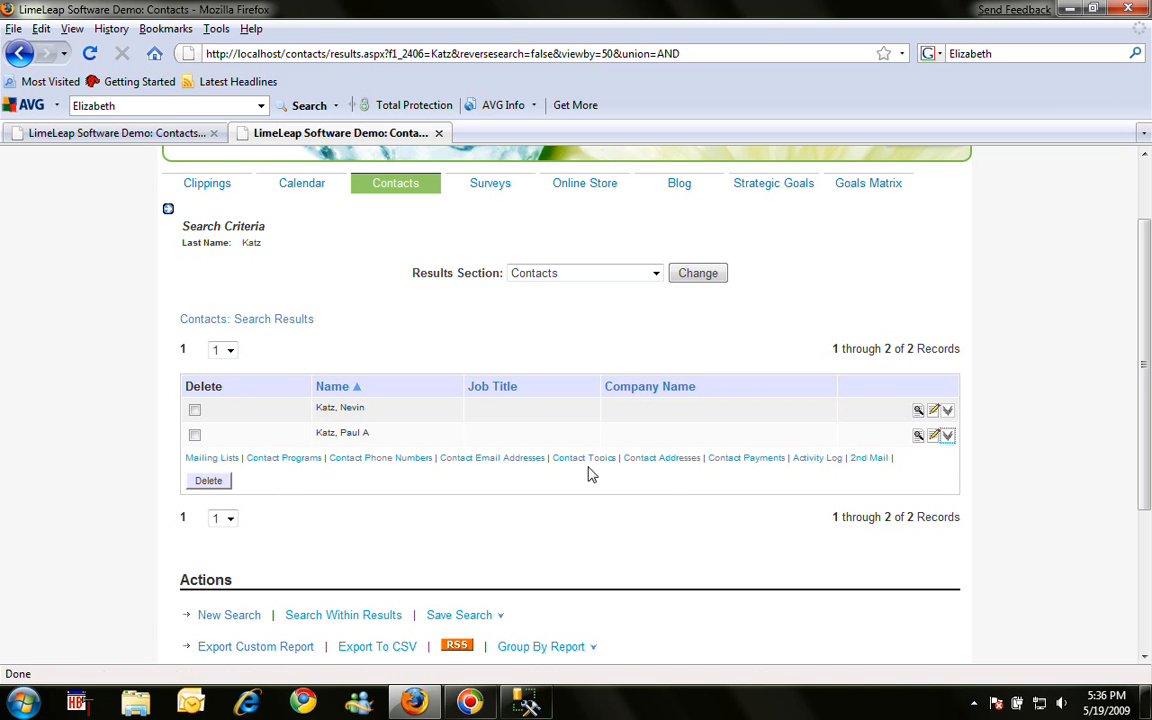
click(668, 461)
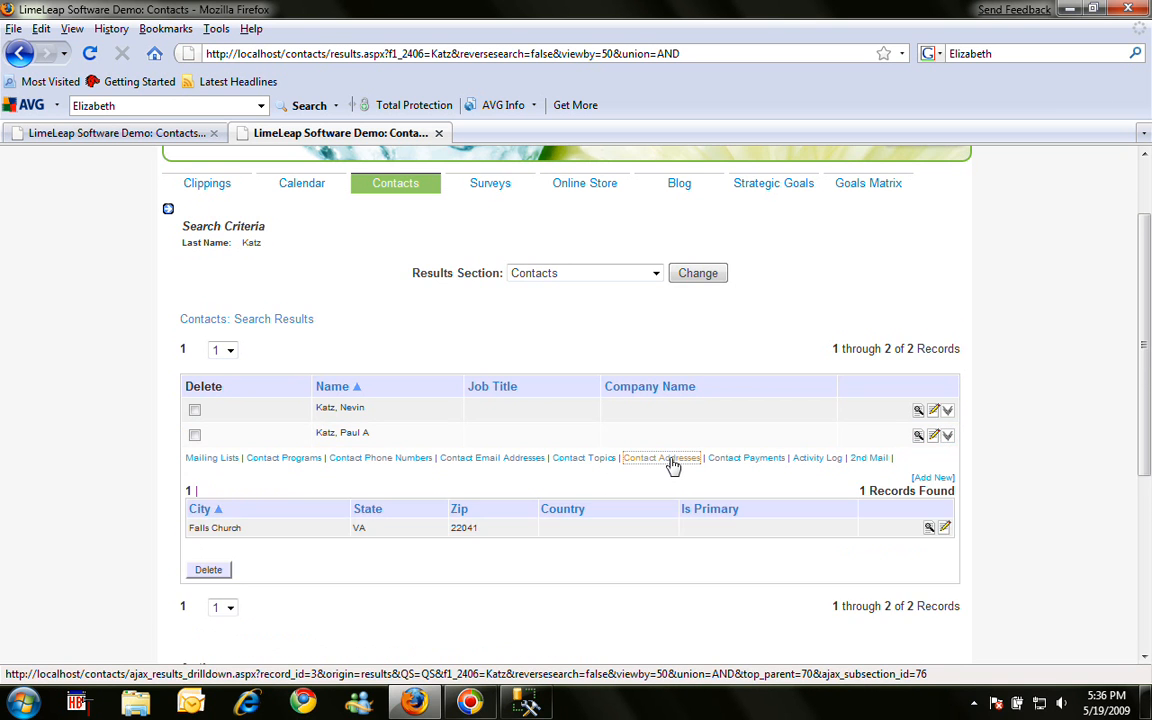
click(496, 460)
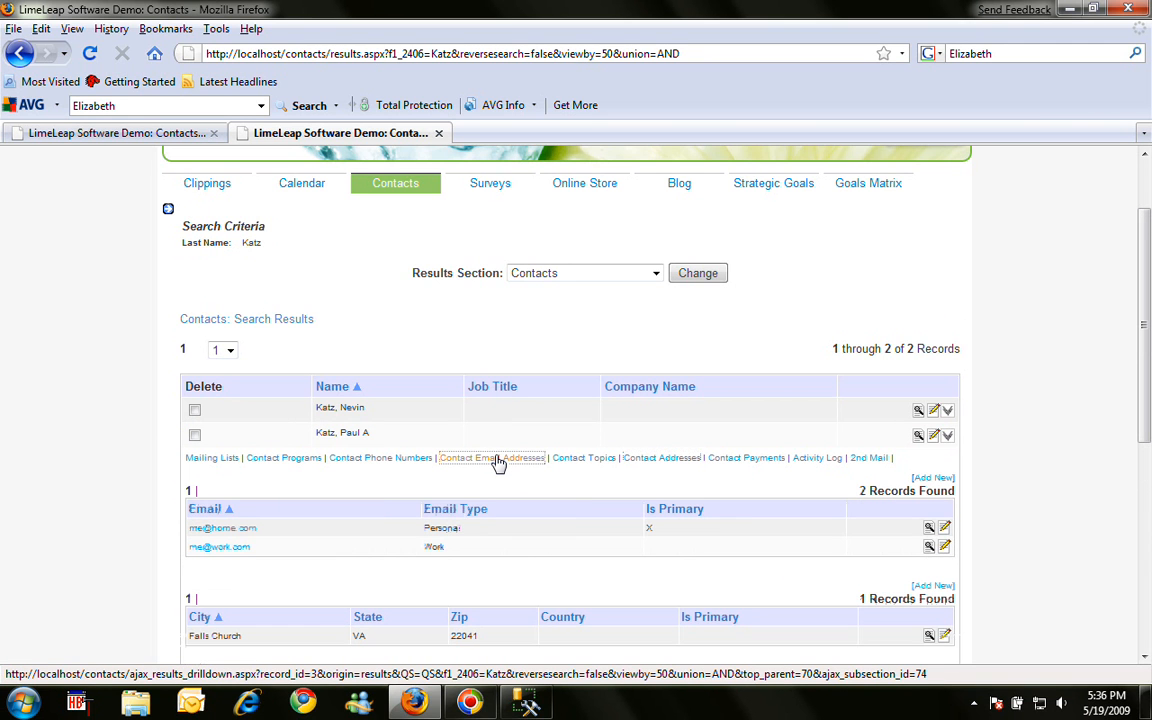
click(451, 511)
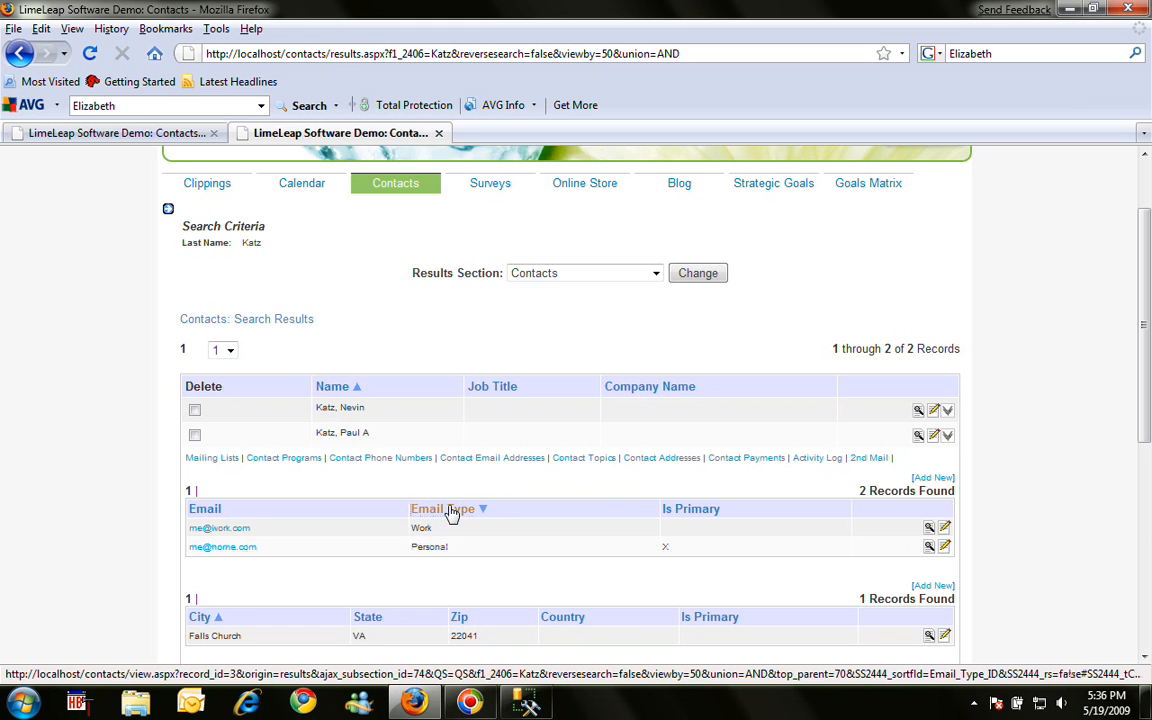
click(451, 511)
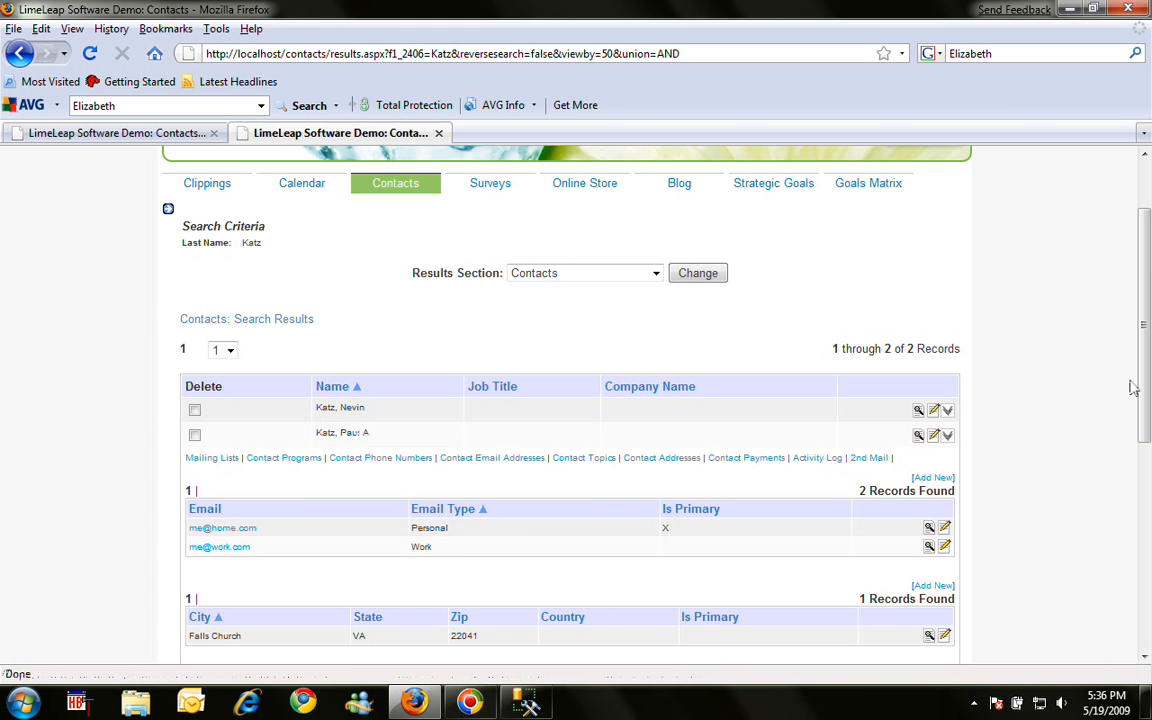
Review the custom export report's output types, selectable fields and saved export configurations for the contact search results, then return to the results
drag(1146, 385, 1134, 586)
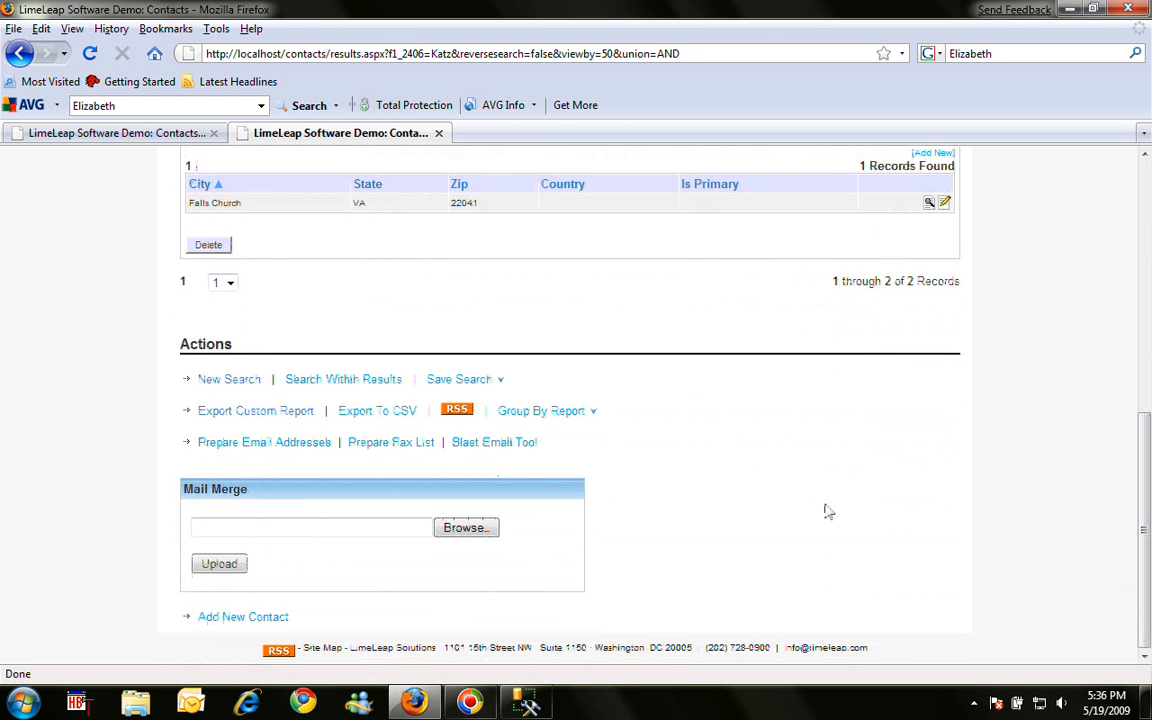
click(284, 414)
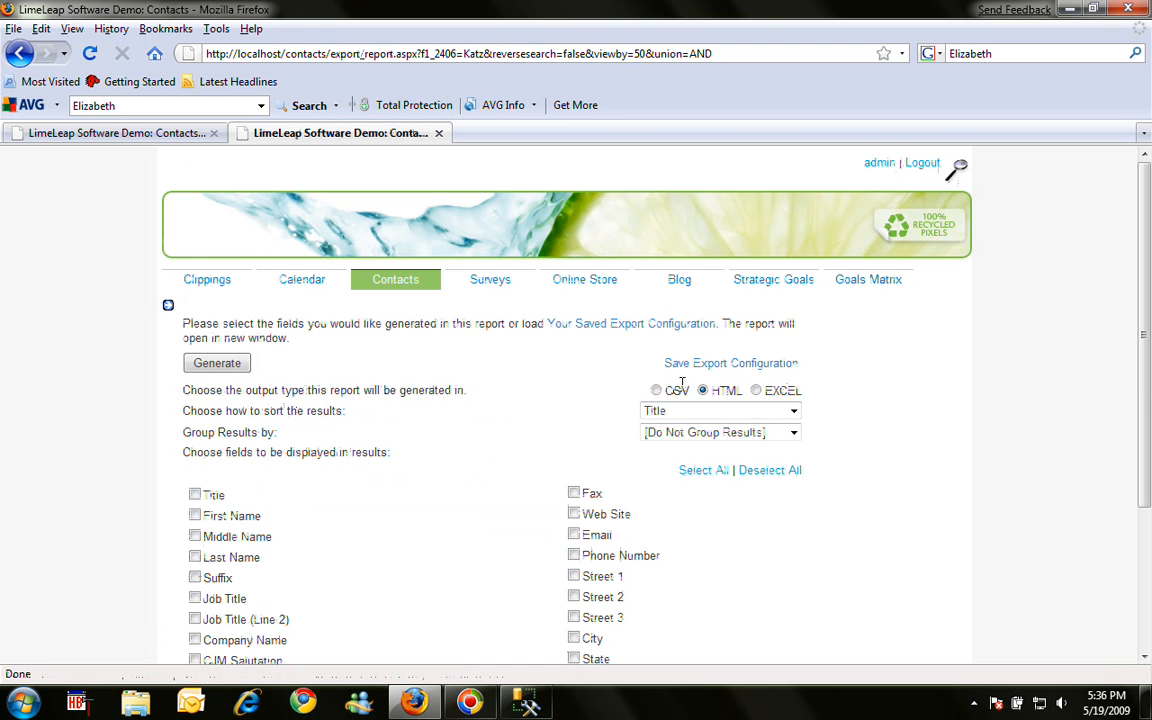
drag(1141, 296, 1139, 481)
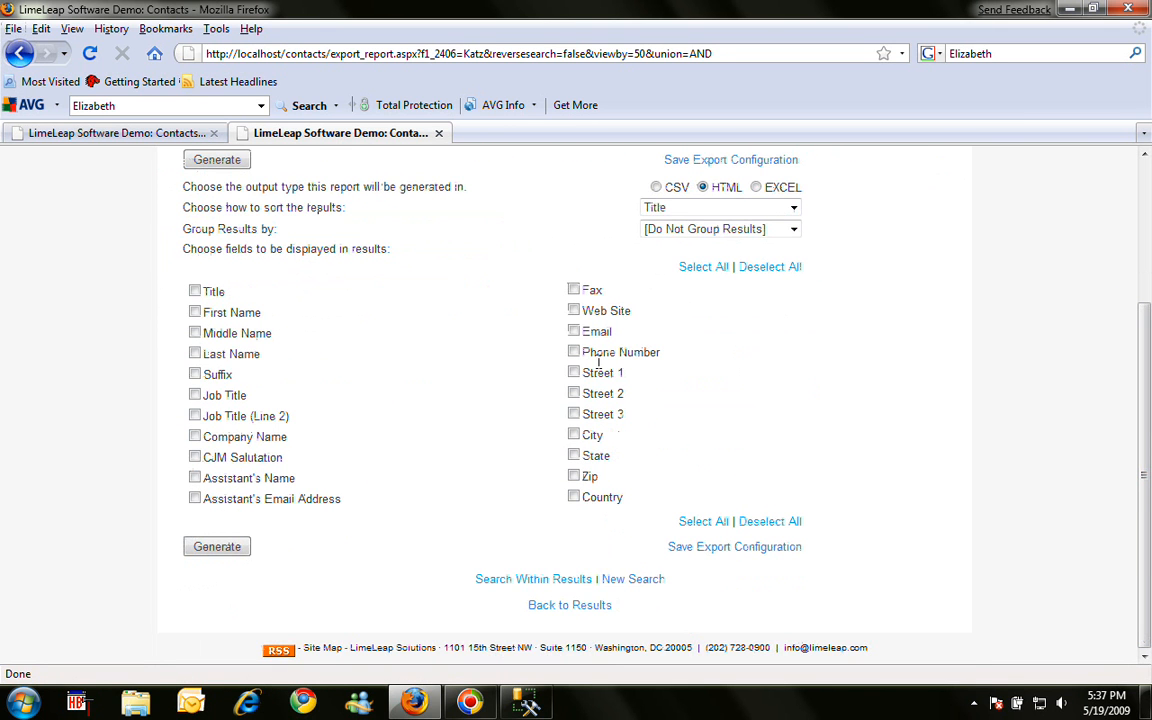
scroll(670, 395, up, 2)
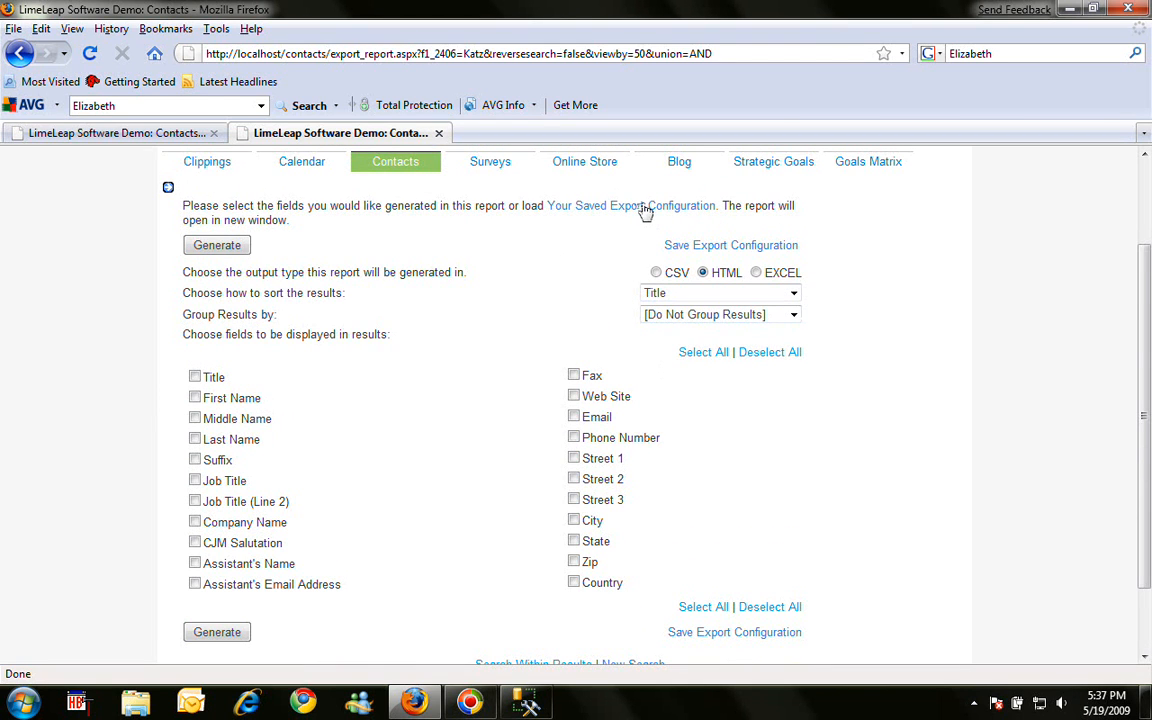
click(645, 210)
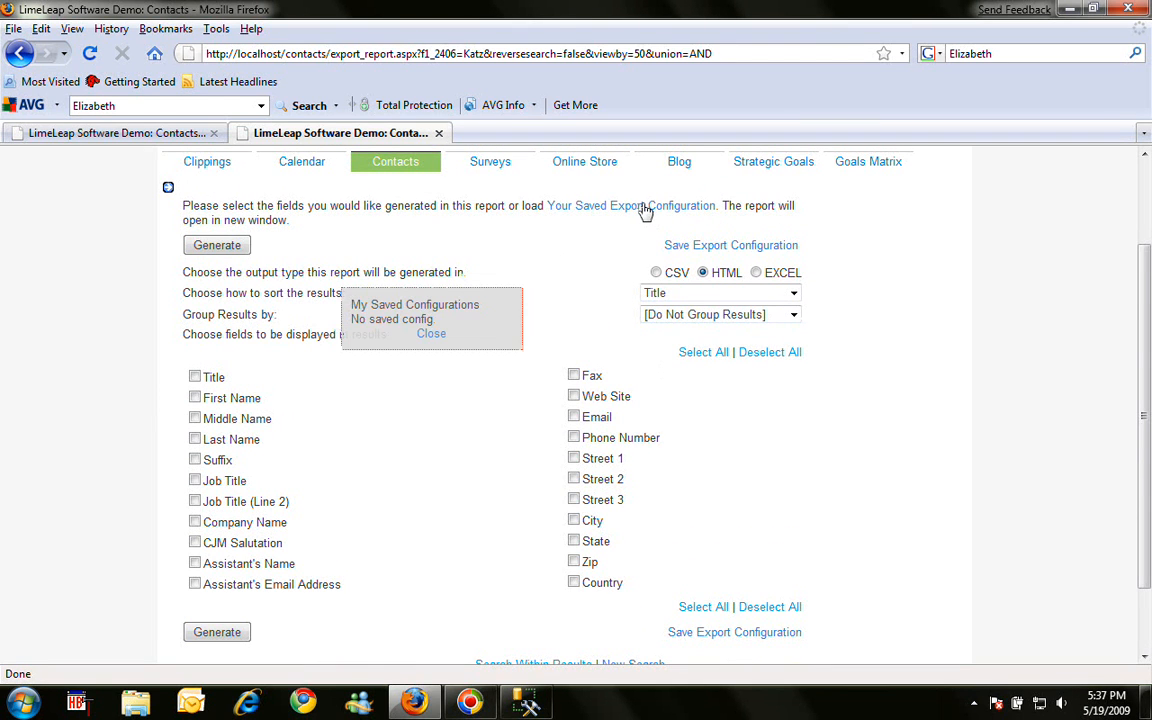
click(432, 334)
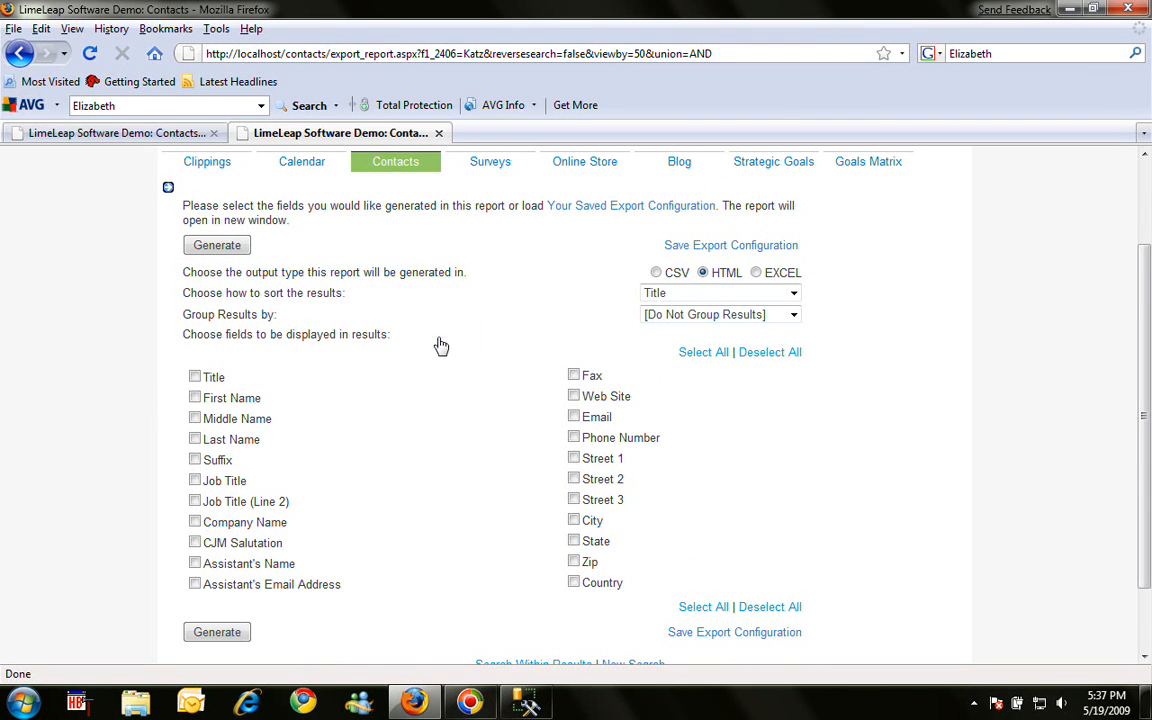
click(19, 54)
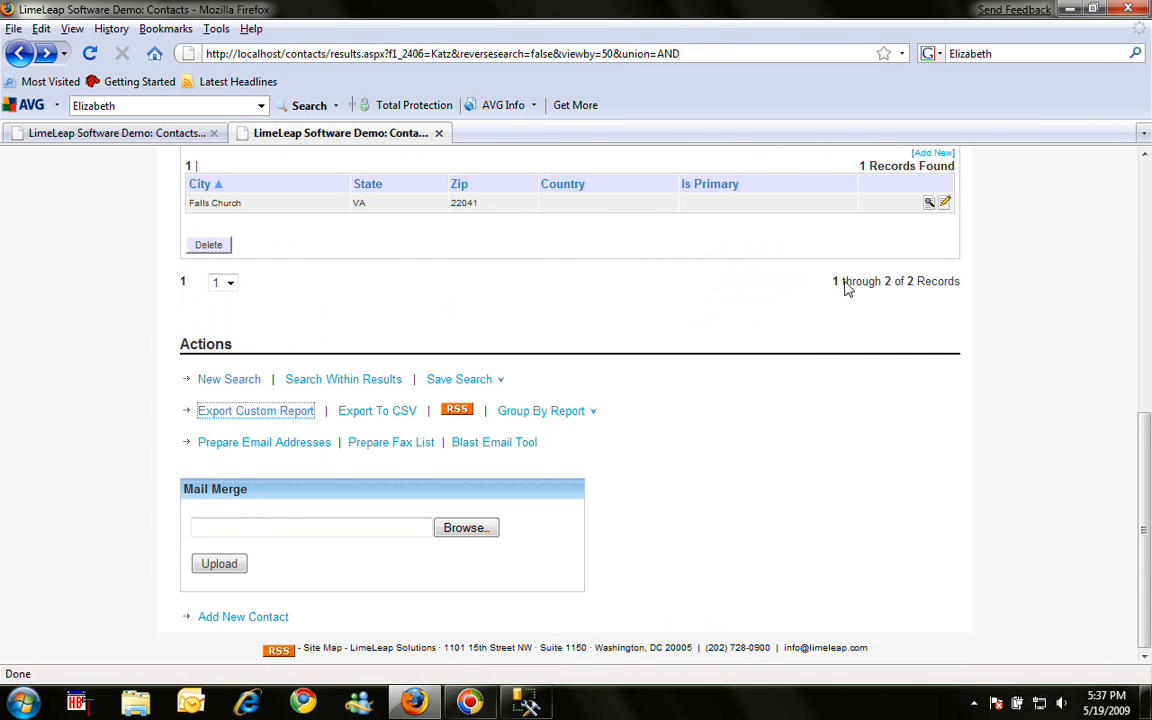
Open the Contacts section for editing and review its Location / Type, Database and Structure settings, including the list of structure elements
scroll(1126, 265, up, 8)
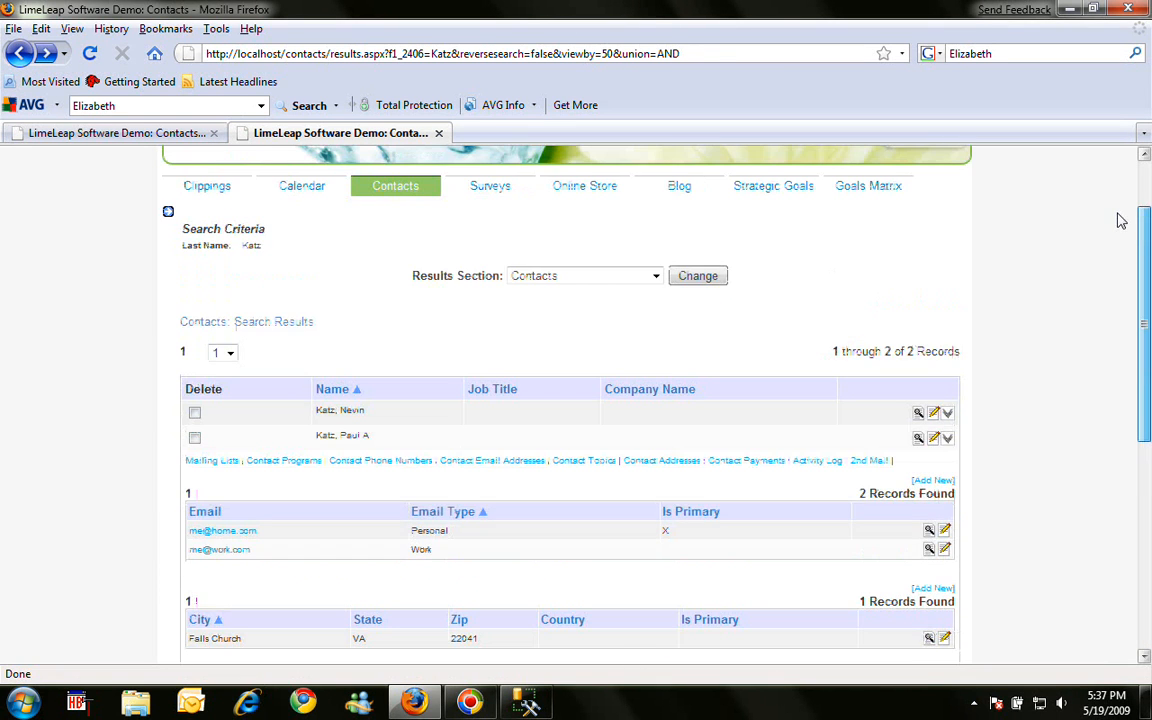
click(168, 213)
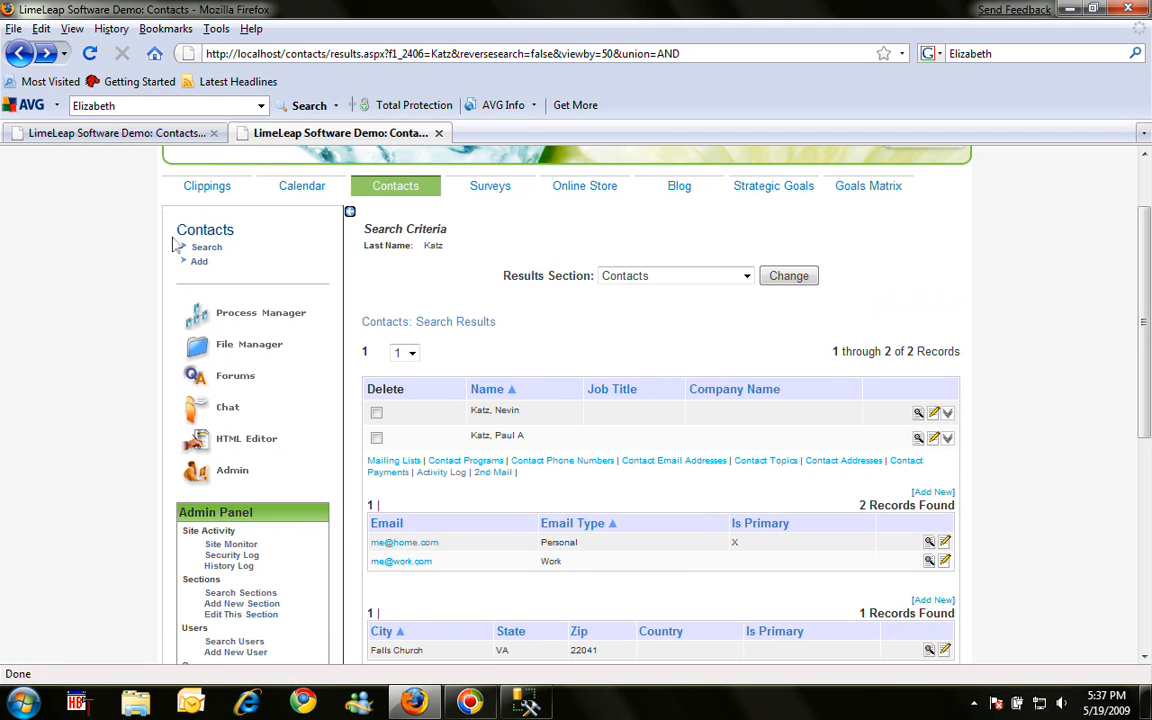
click(241, 615)
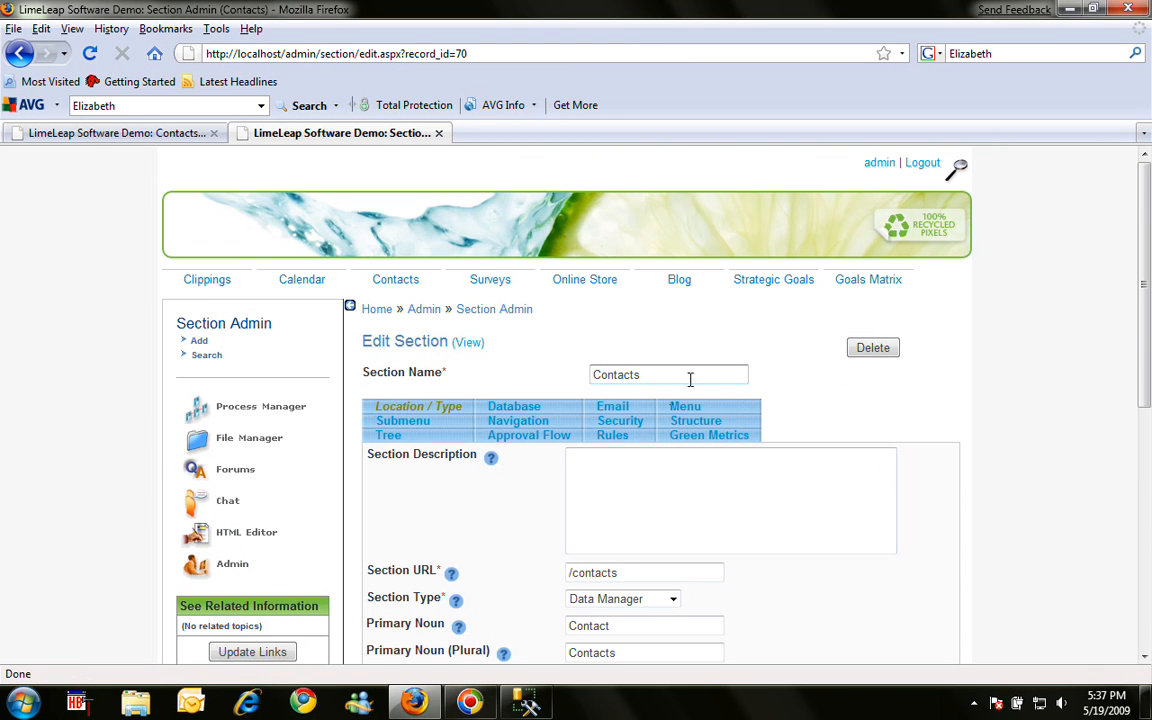
drag(1147, 335, 1145, 385)
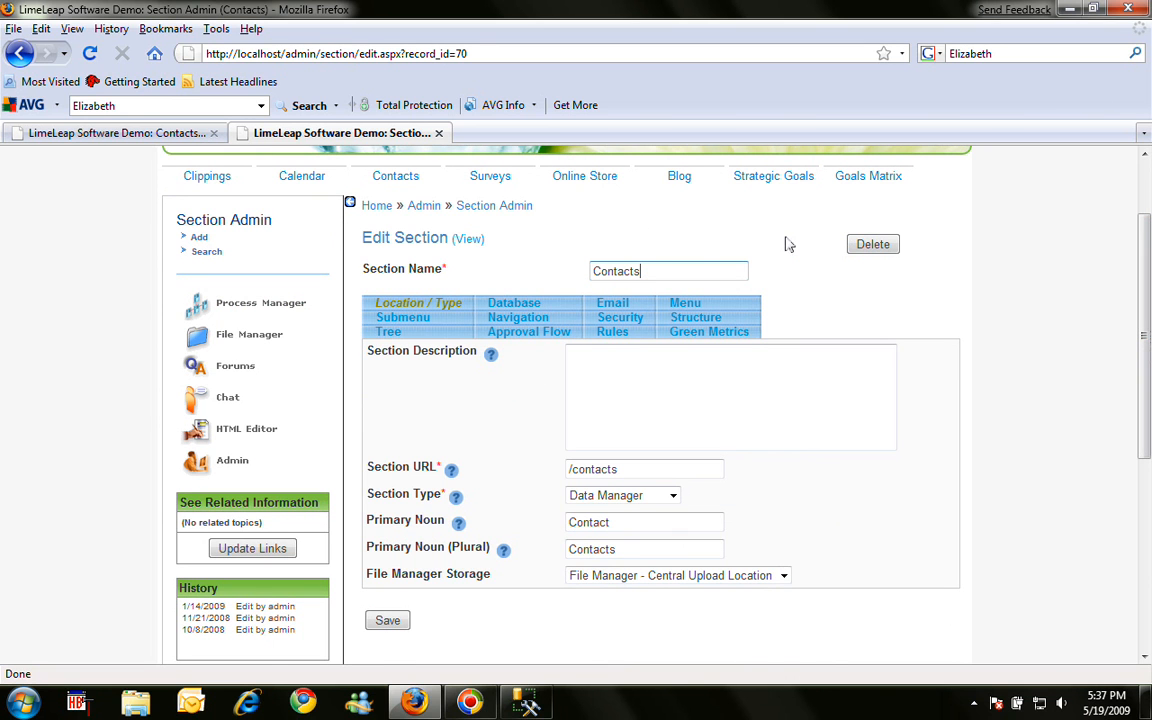
click(538, 306)
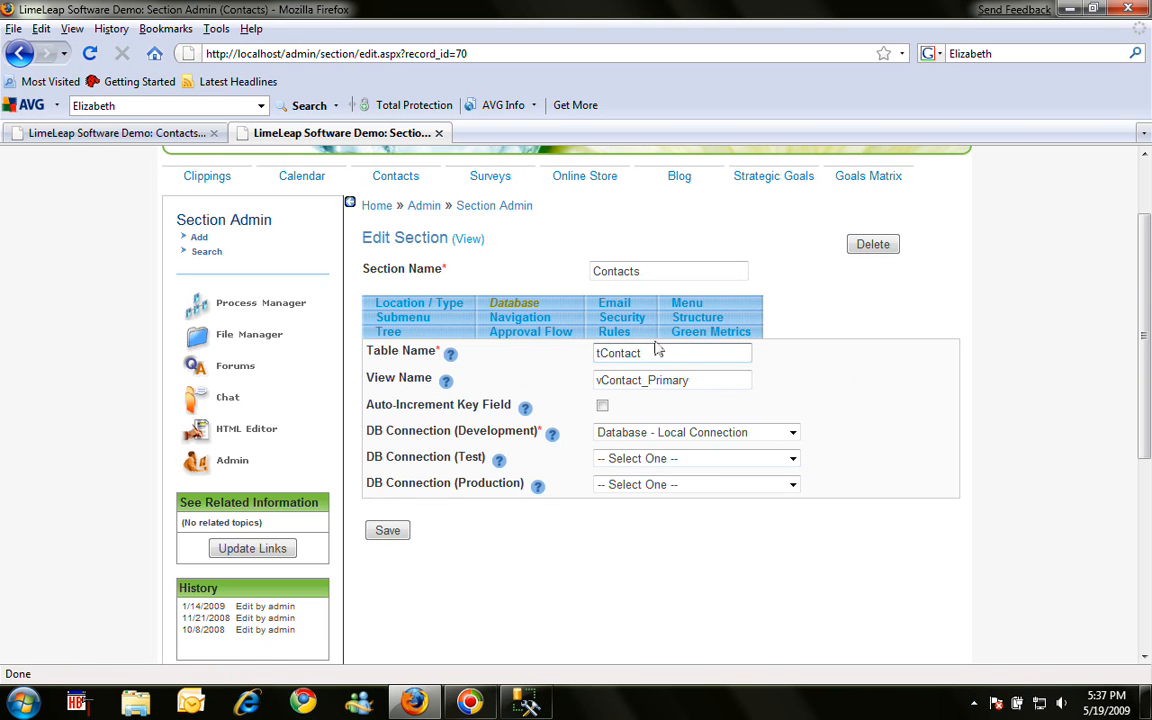
click(708, 320)
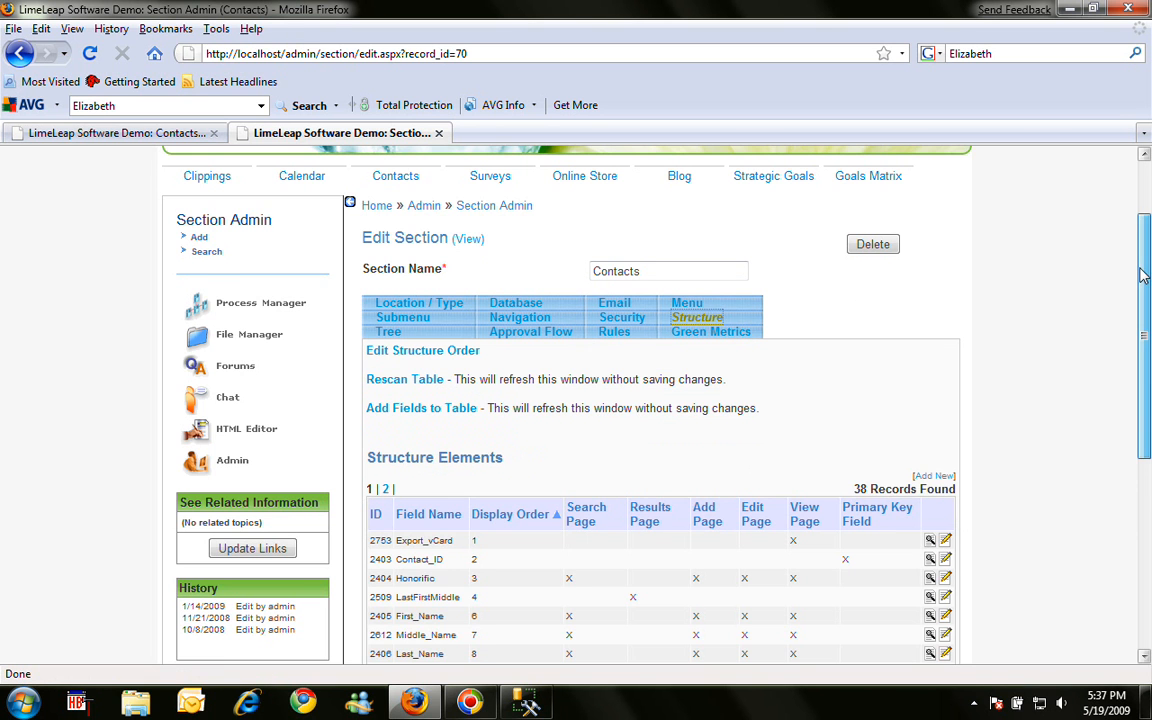
scroll(1143, 275, down, 4)
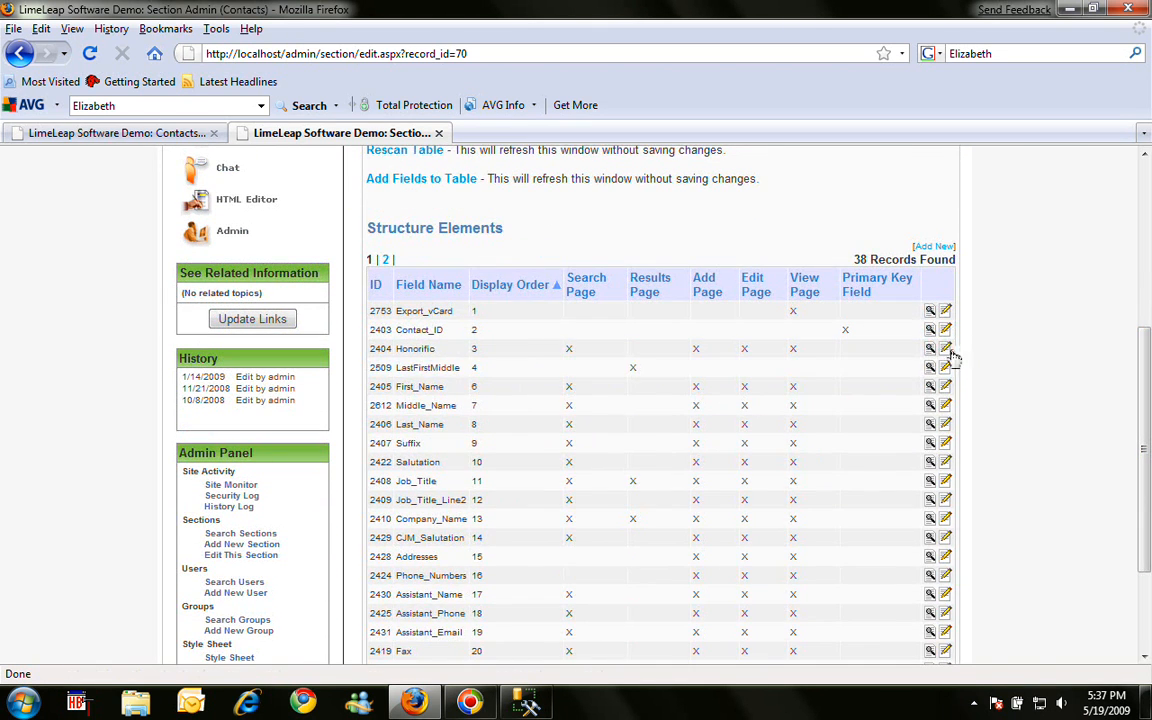
Examine the Database, Validation, Display and Access settings of the First_Name structure element
click(946, 388)
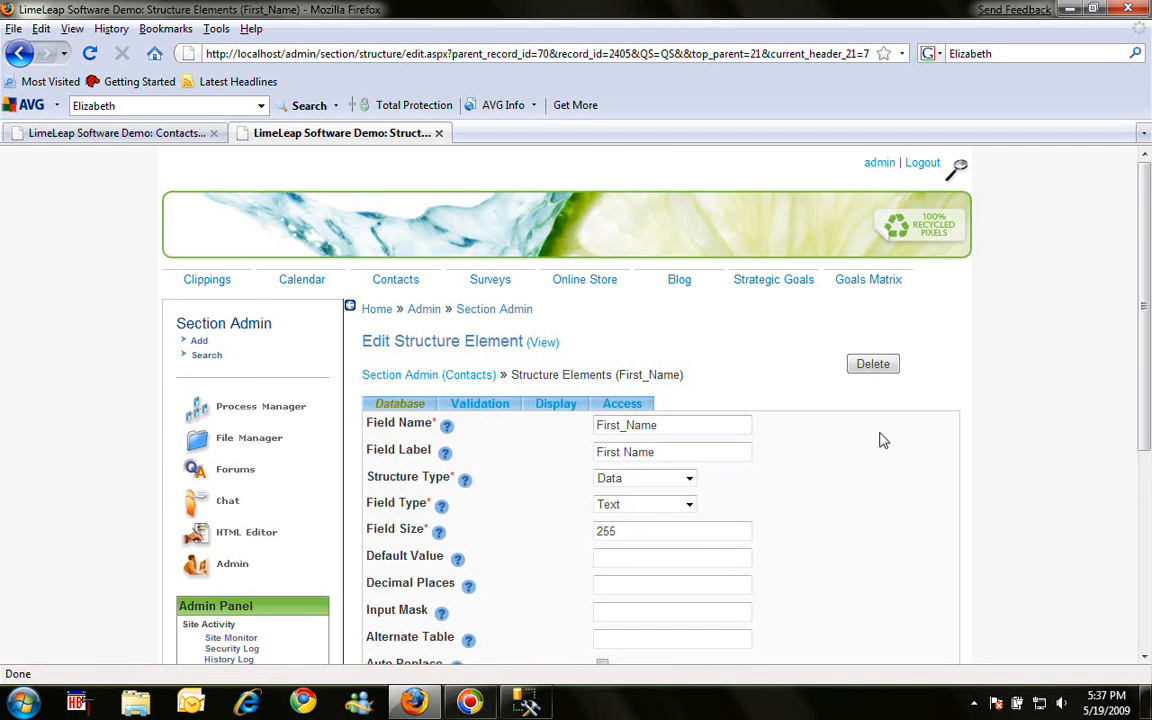
scroll(883, 440, down, 2)
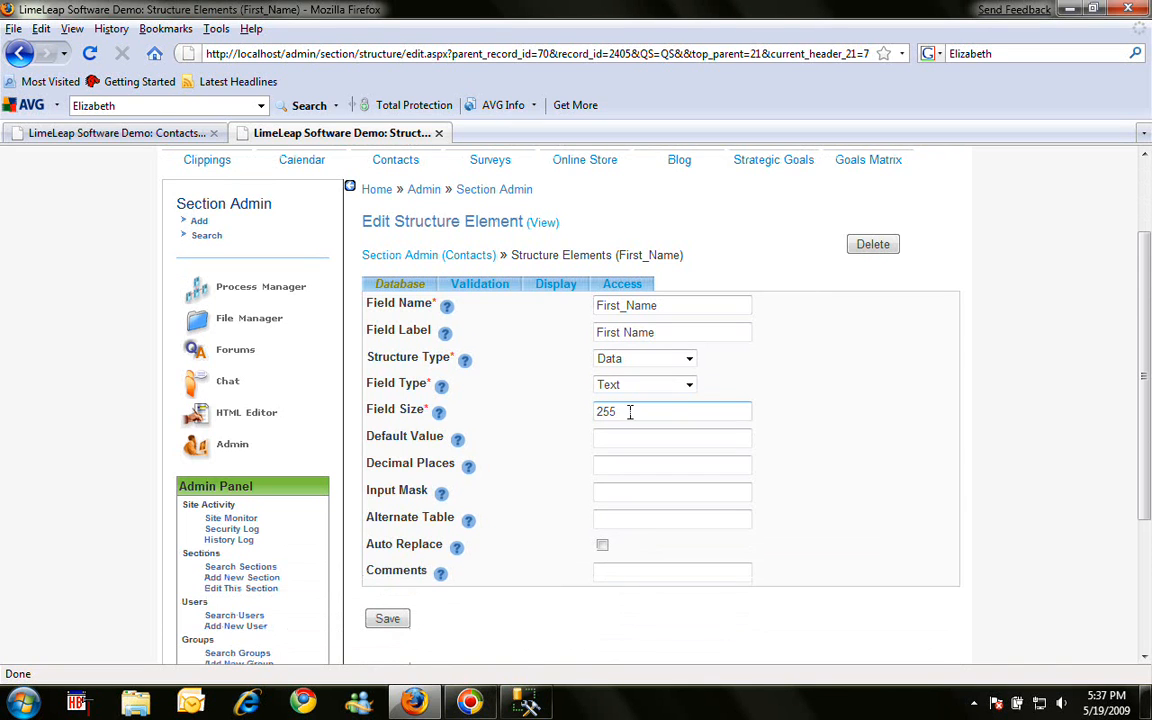
click(498, 285)
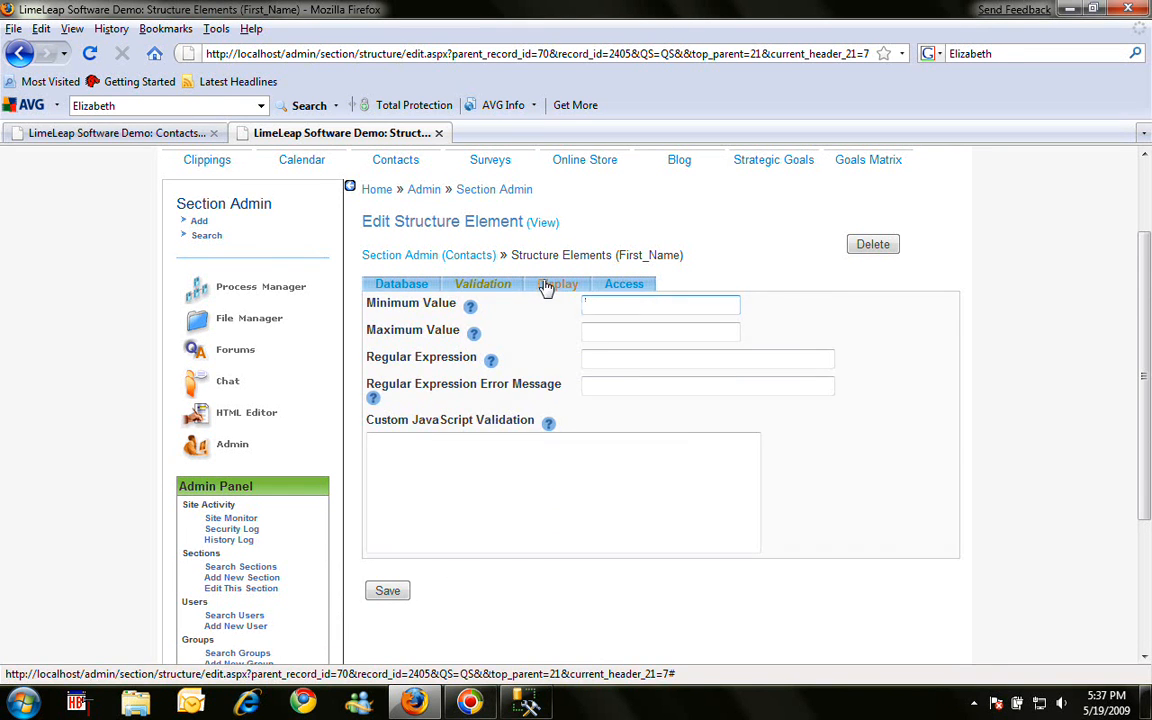
click(548, 285)
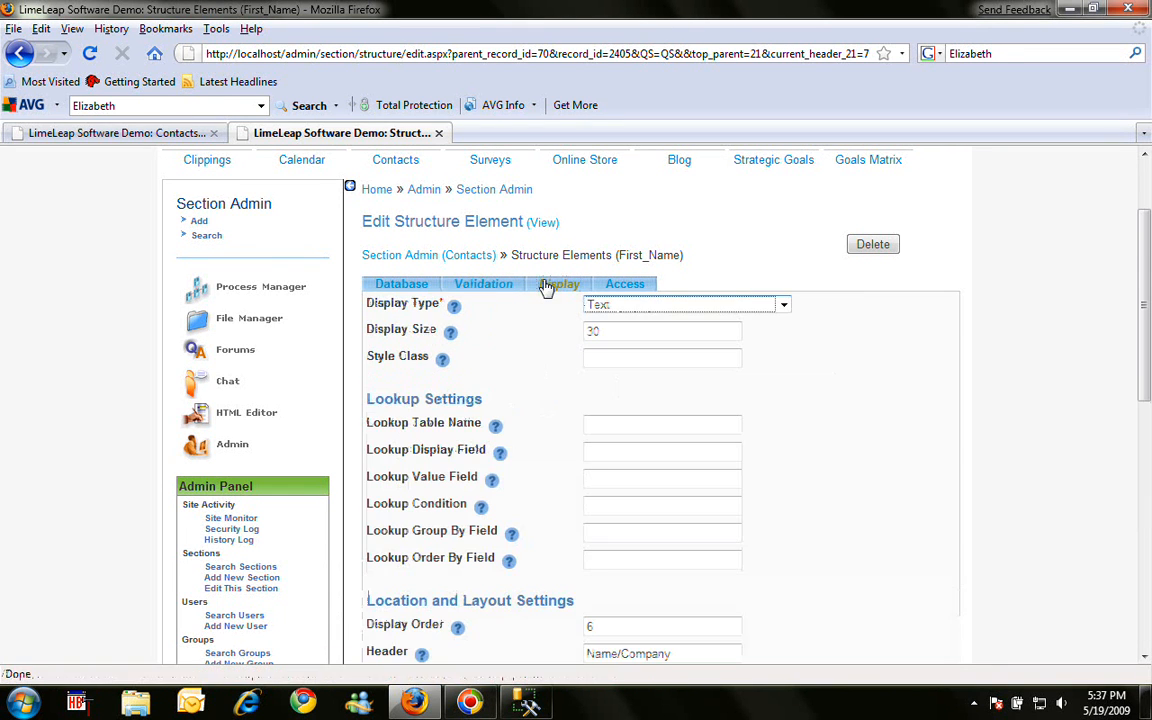
click(617, 310)
click(617, 307)
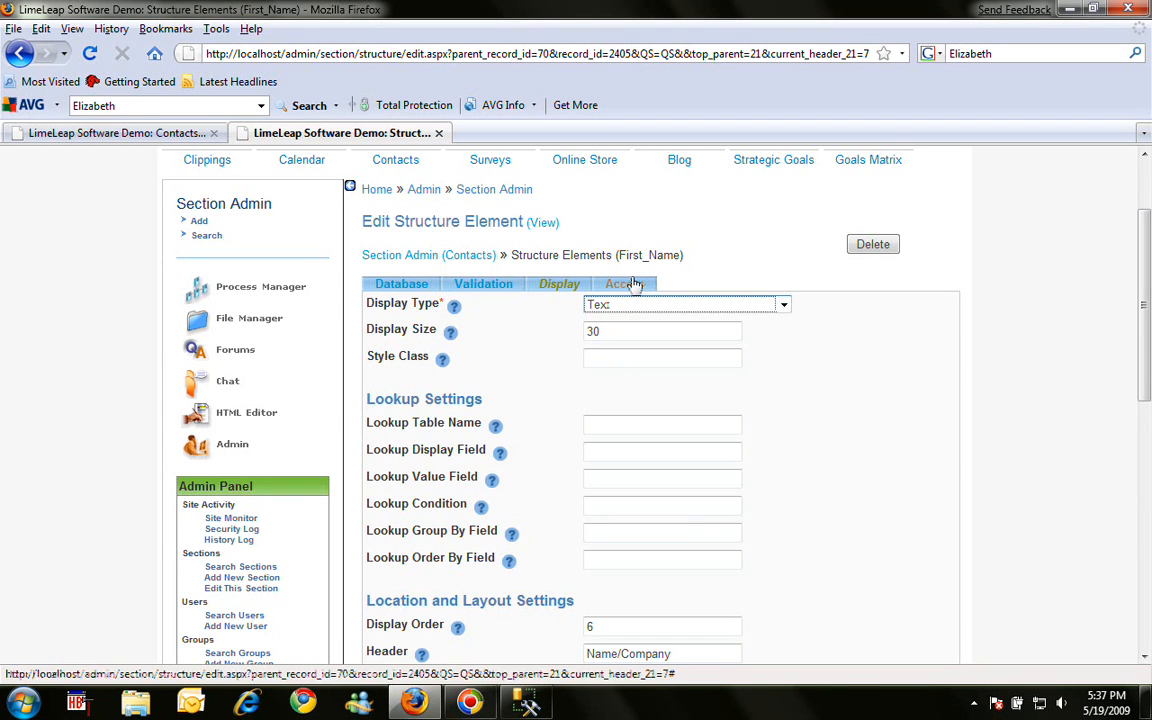
click(633, 285)
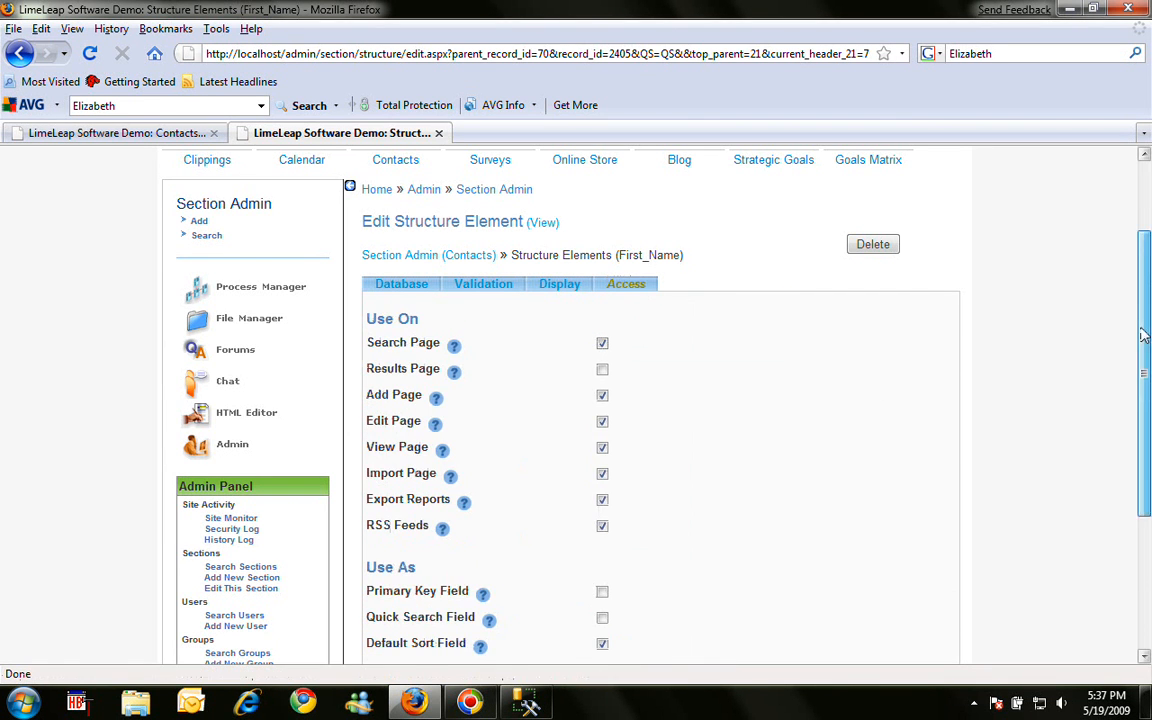
drag(1141, 334, 1106, 311)
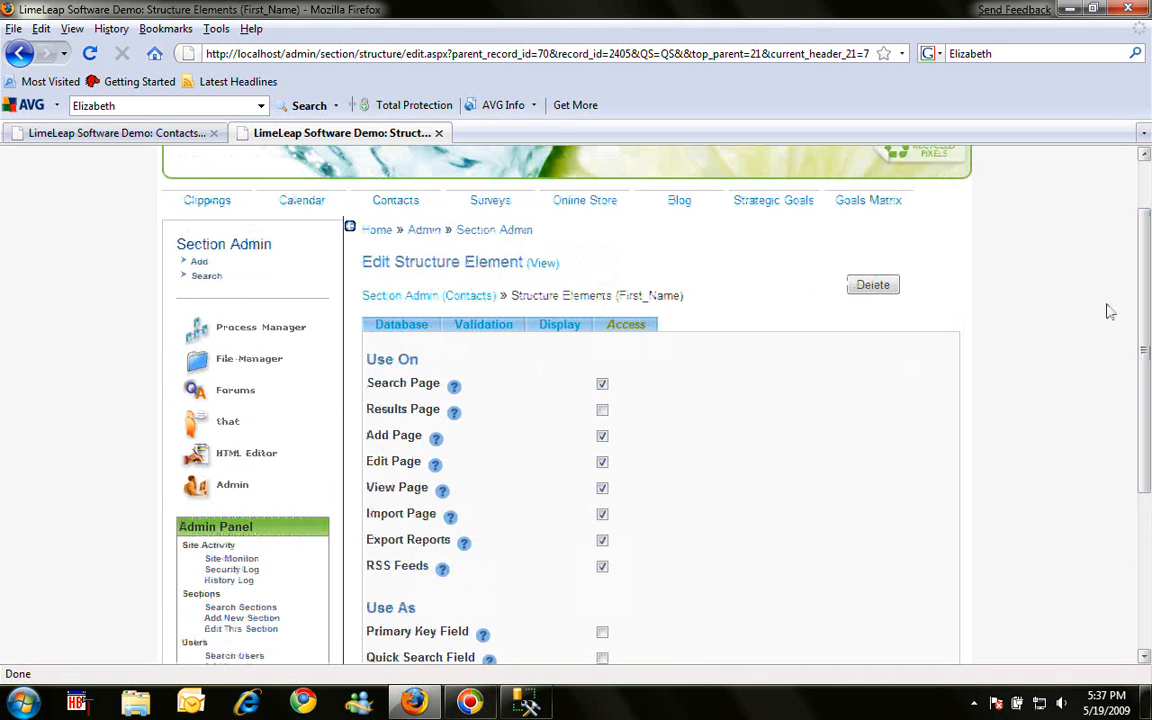
Return to the Contacts section's settings and review its Security options, Group Rights and Menu settings
click(469, 298)
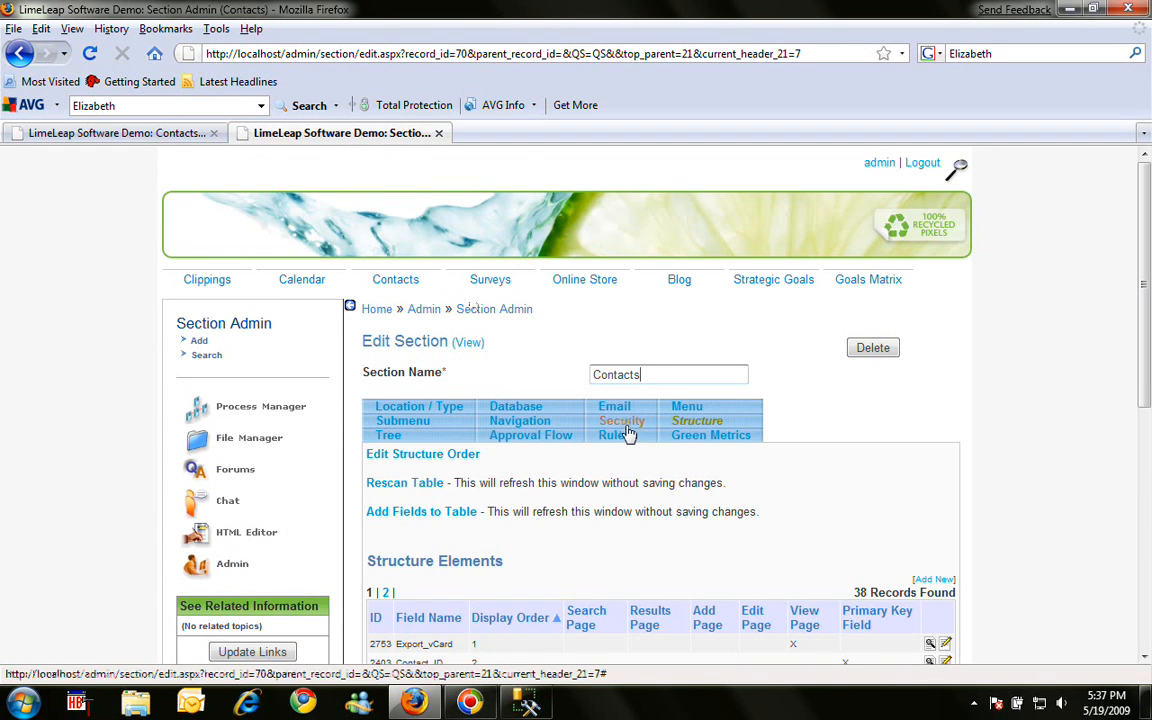
click(627, 428)
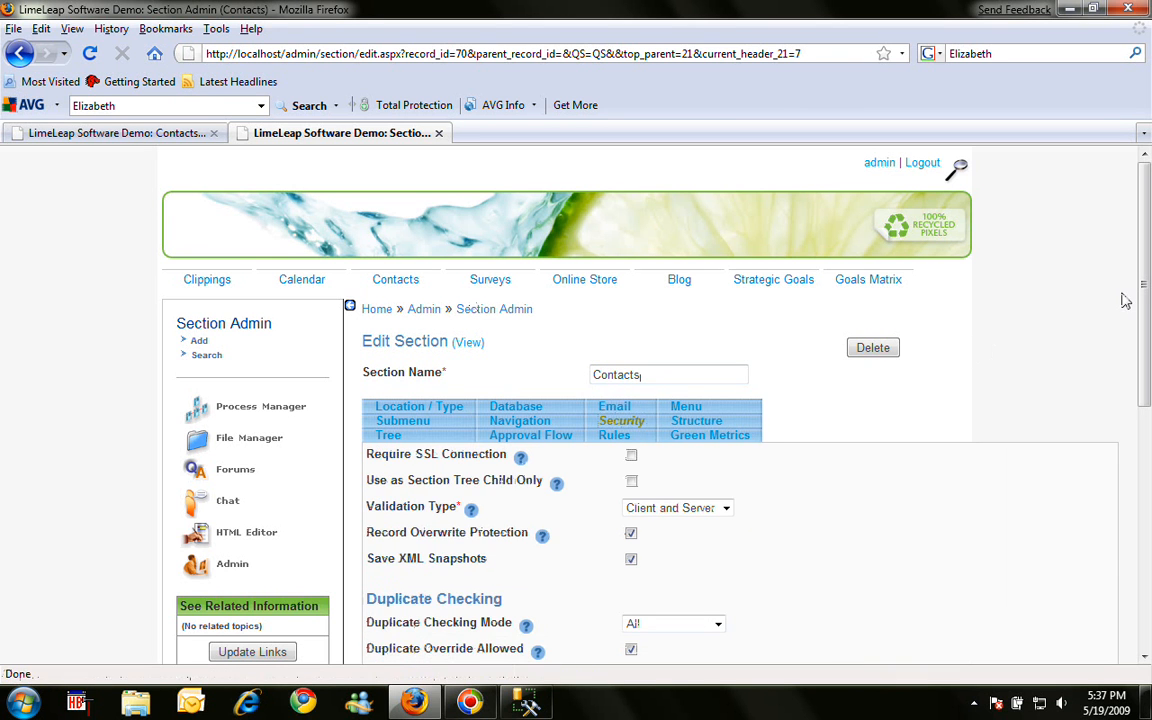
drag(1143, 300, 1143, 516)
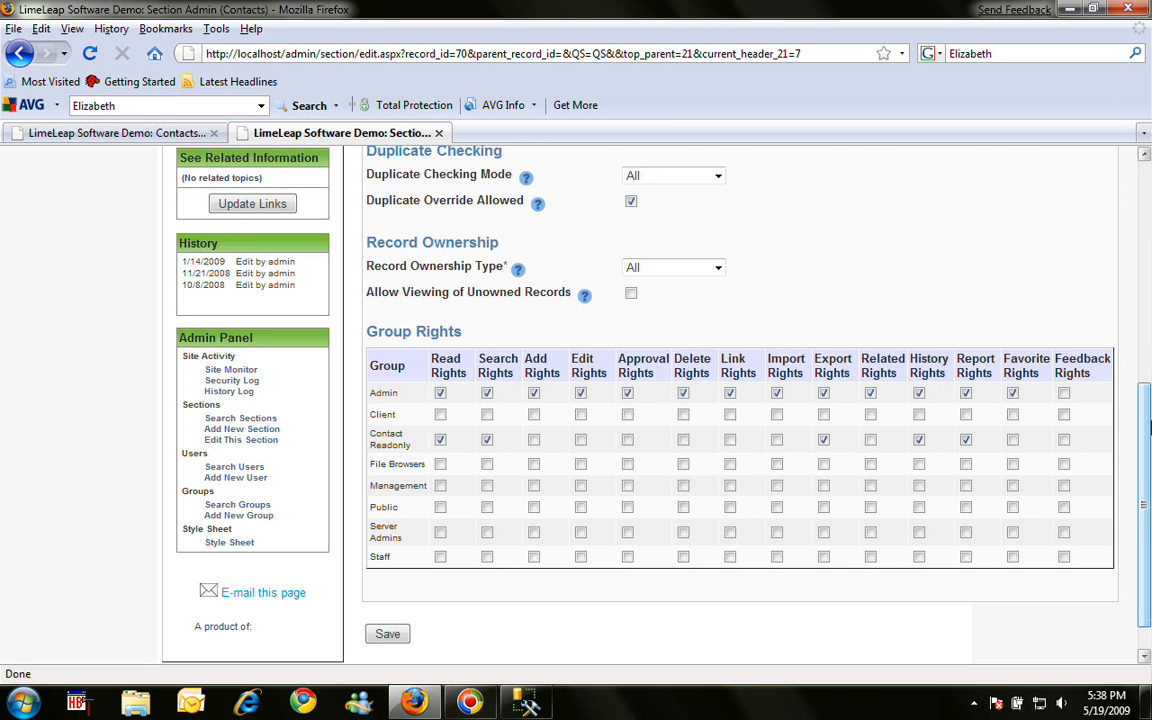
scroll(1030, 376, up, 8)
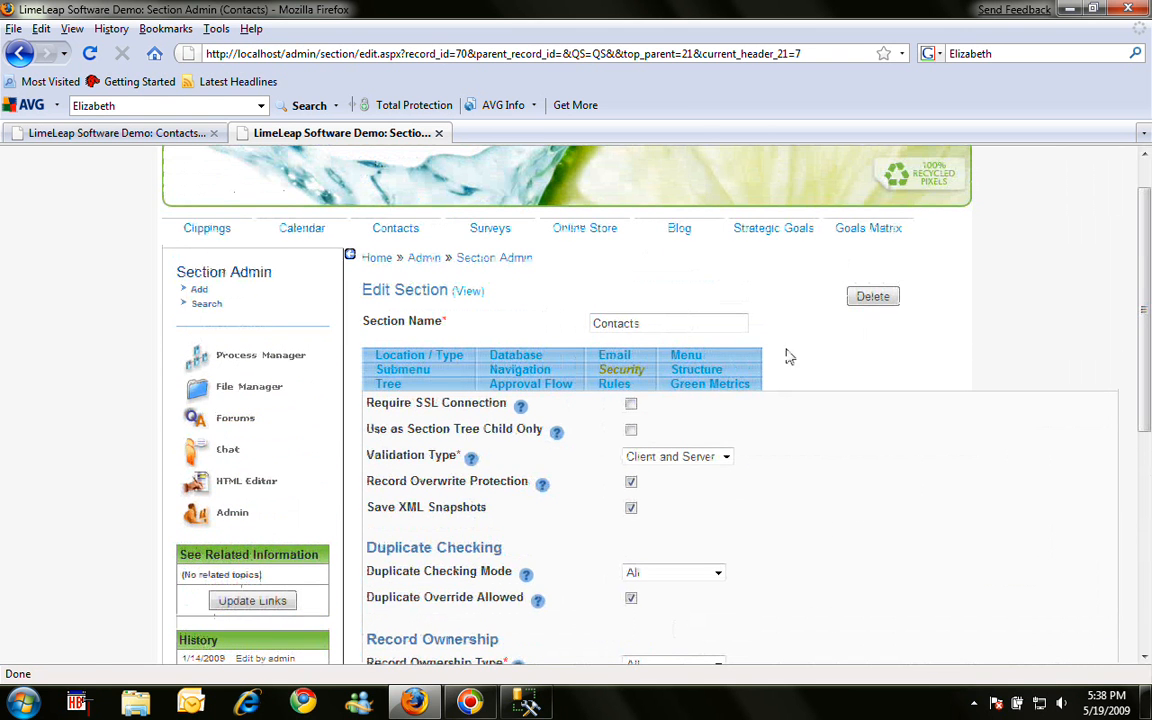
click(684, 357)
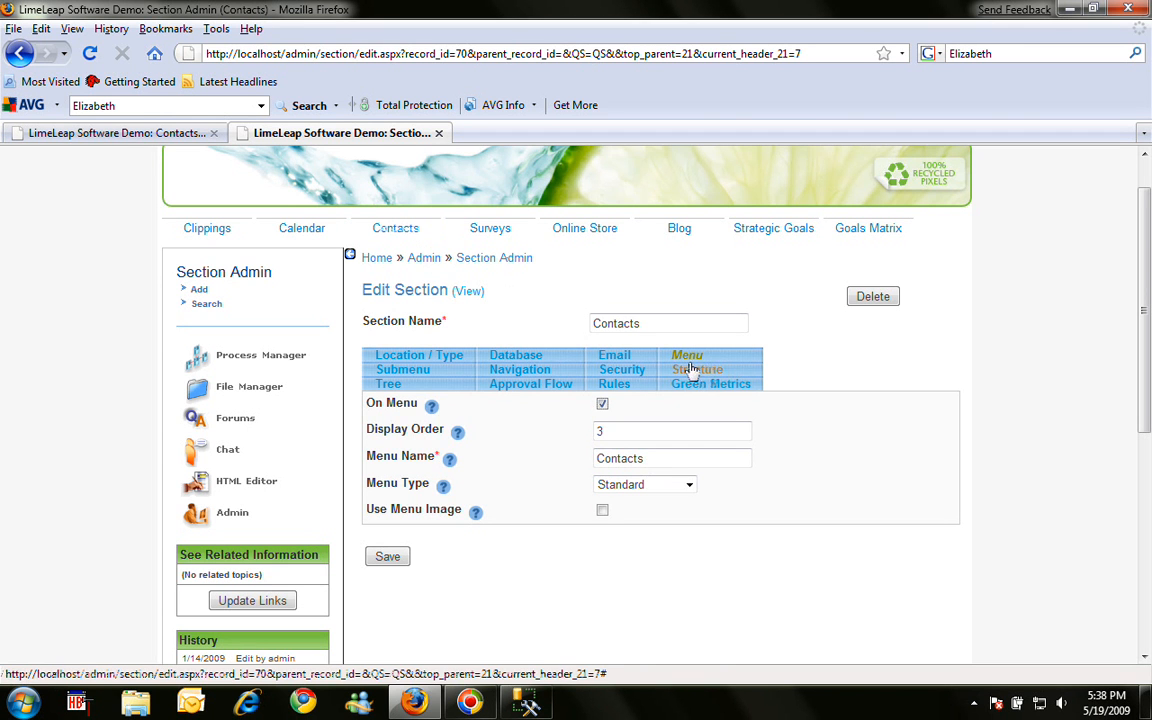
click(635, 372)
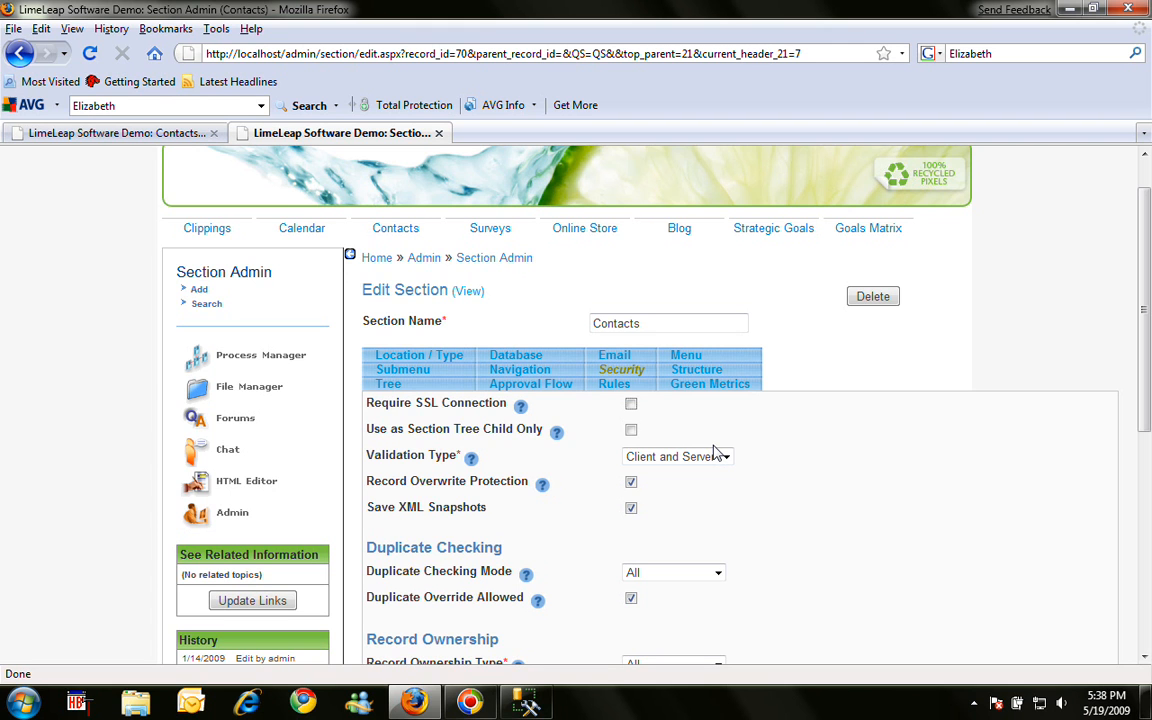
Start a new personal goal in the Goals Matrix with the year 2009 and assign it to the available staff member
click(865, 232)
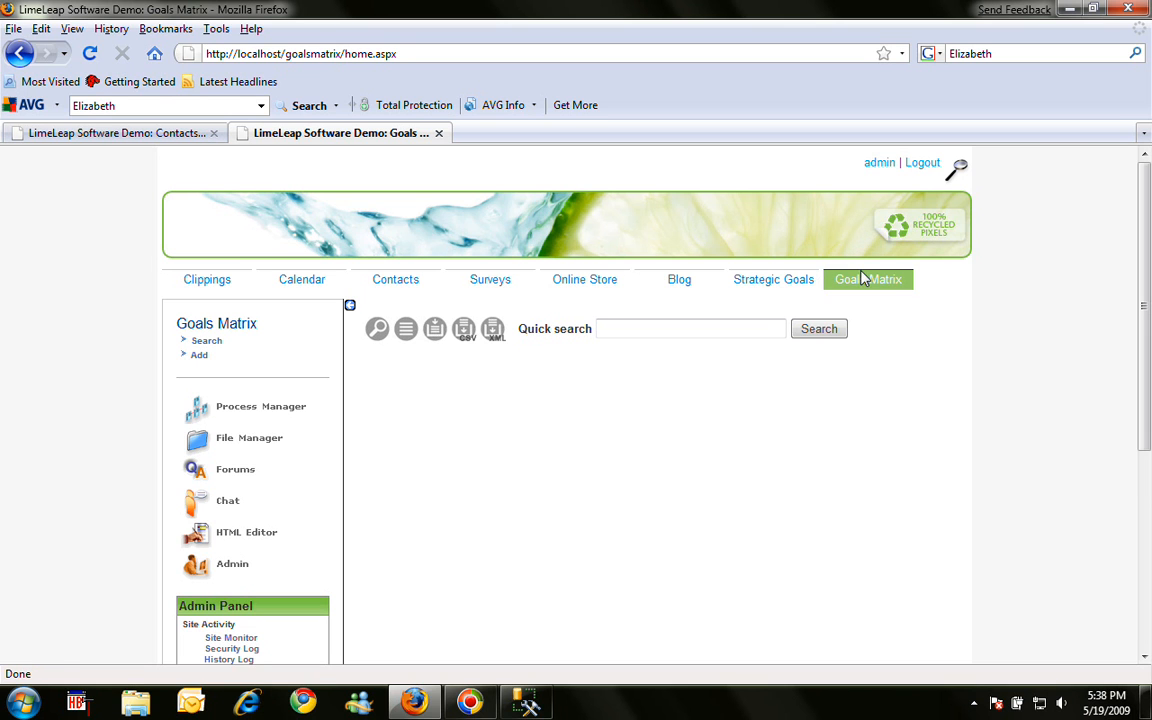
click(432, 332)
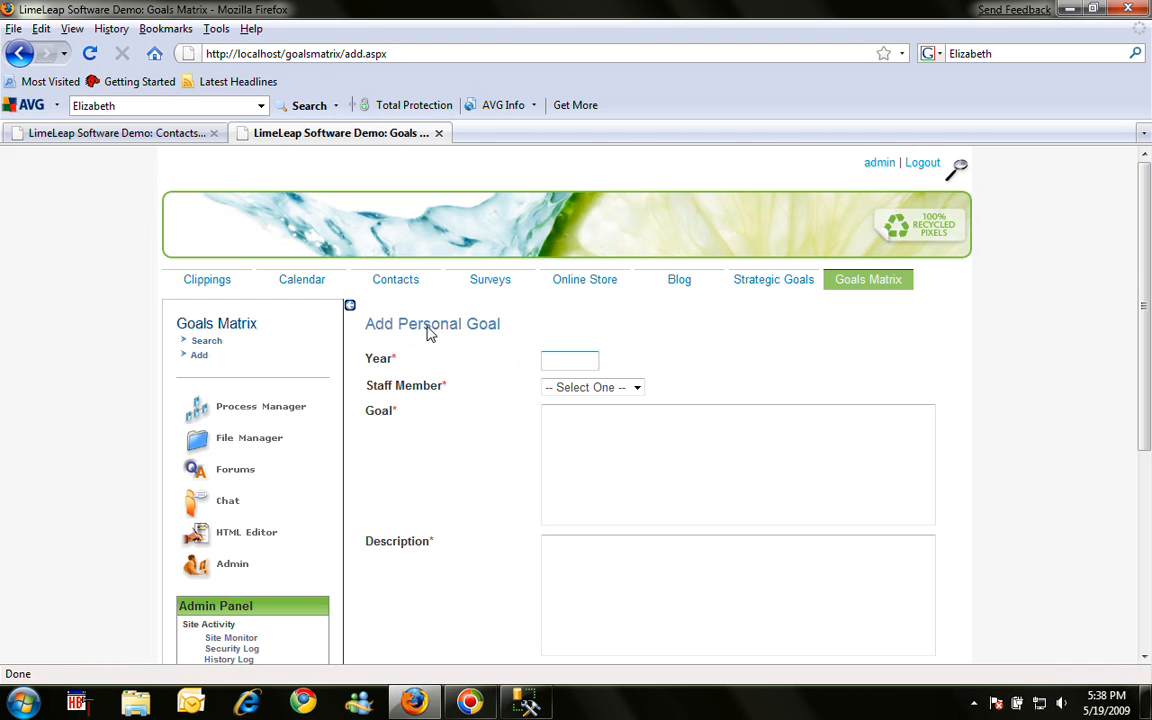
click(567, 362)
text(2009)
click(590, 389)
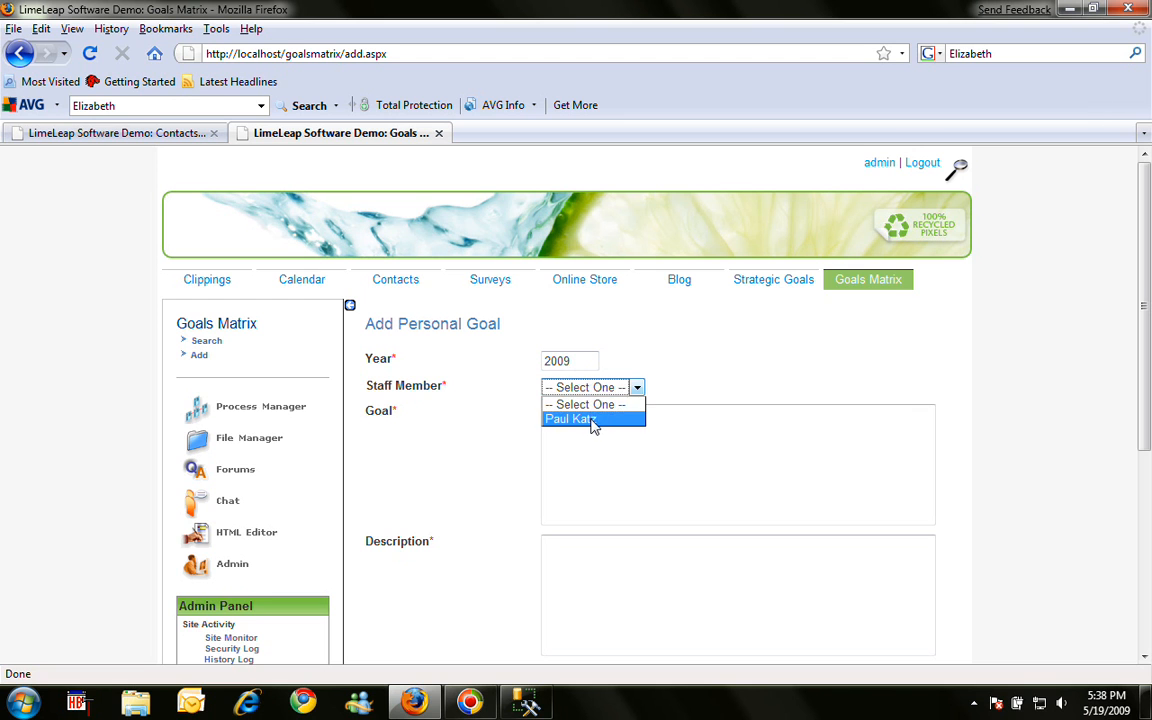
click(594, 420)
click(596, 434)
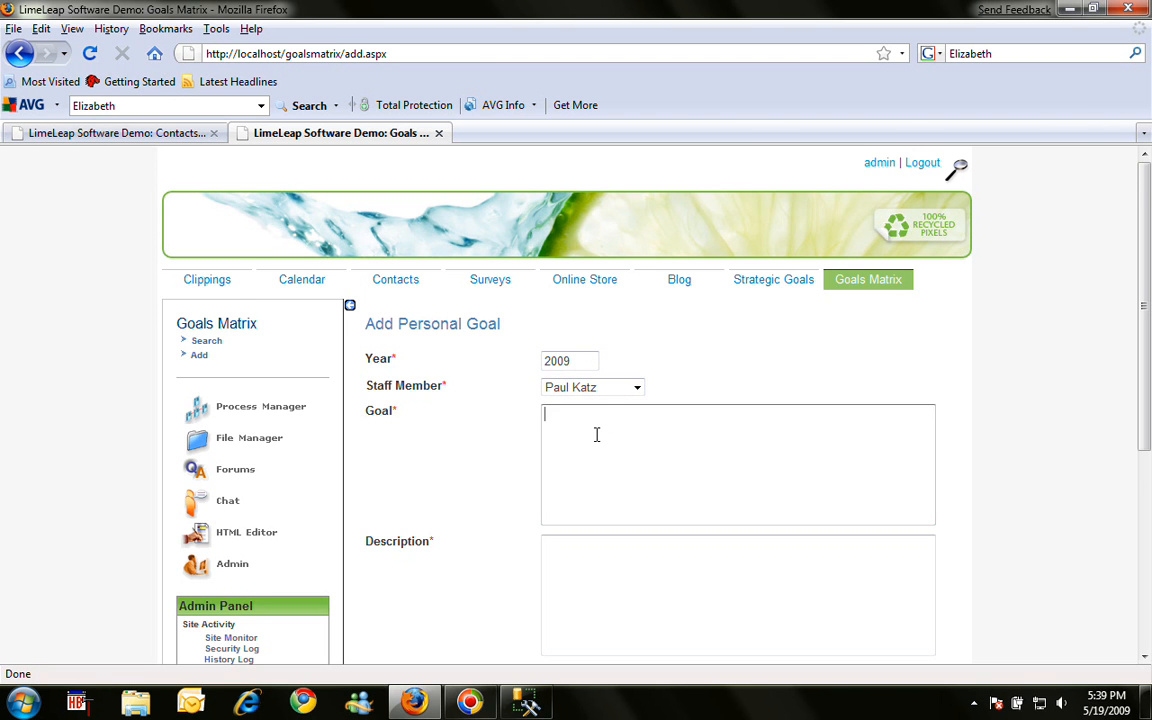
Select the tactical goal "Setup a hiring practice for enlisting design talent." and enter the goal "I plan to attend four visual design hiring events this year."
scroll(411, 614, down, 1)
click(583, 605)
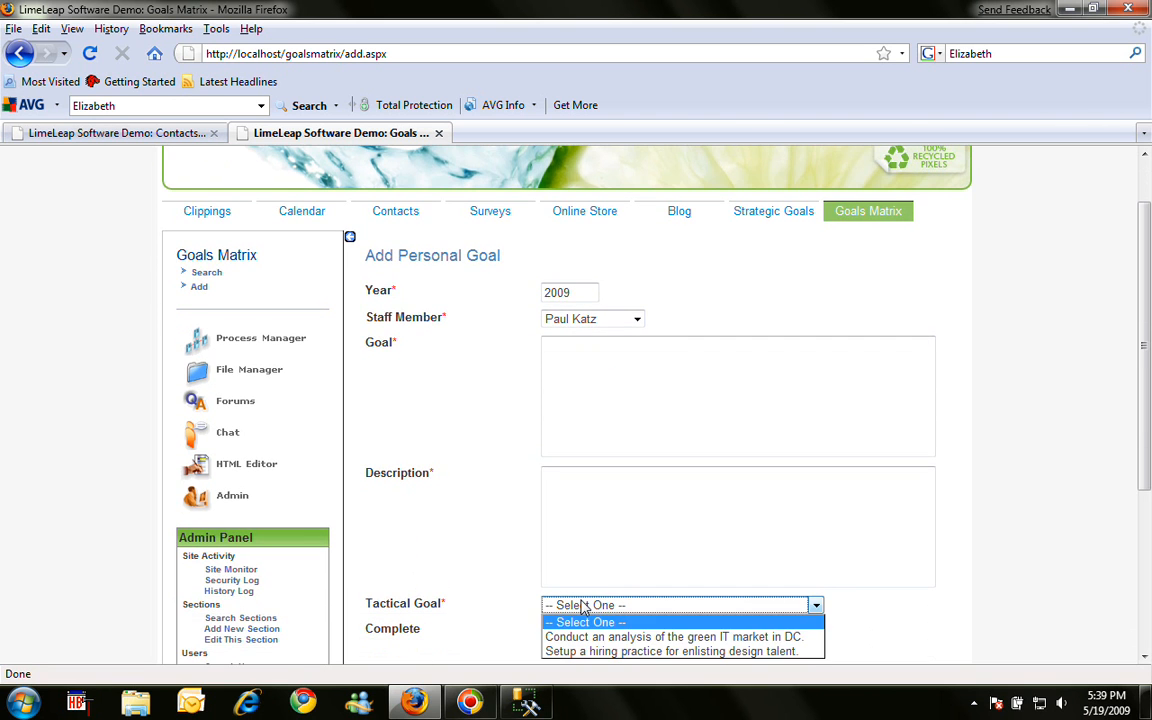
click(596, 651)
click(622, 434)
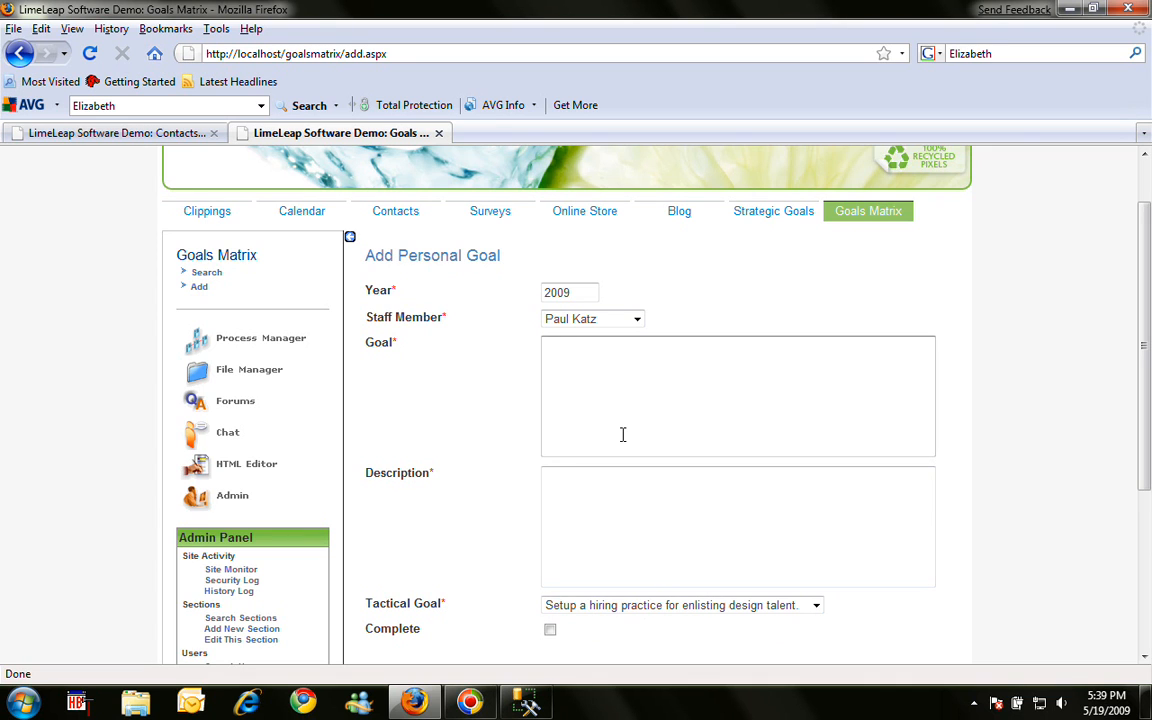
text(I plan to attend four visual )
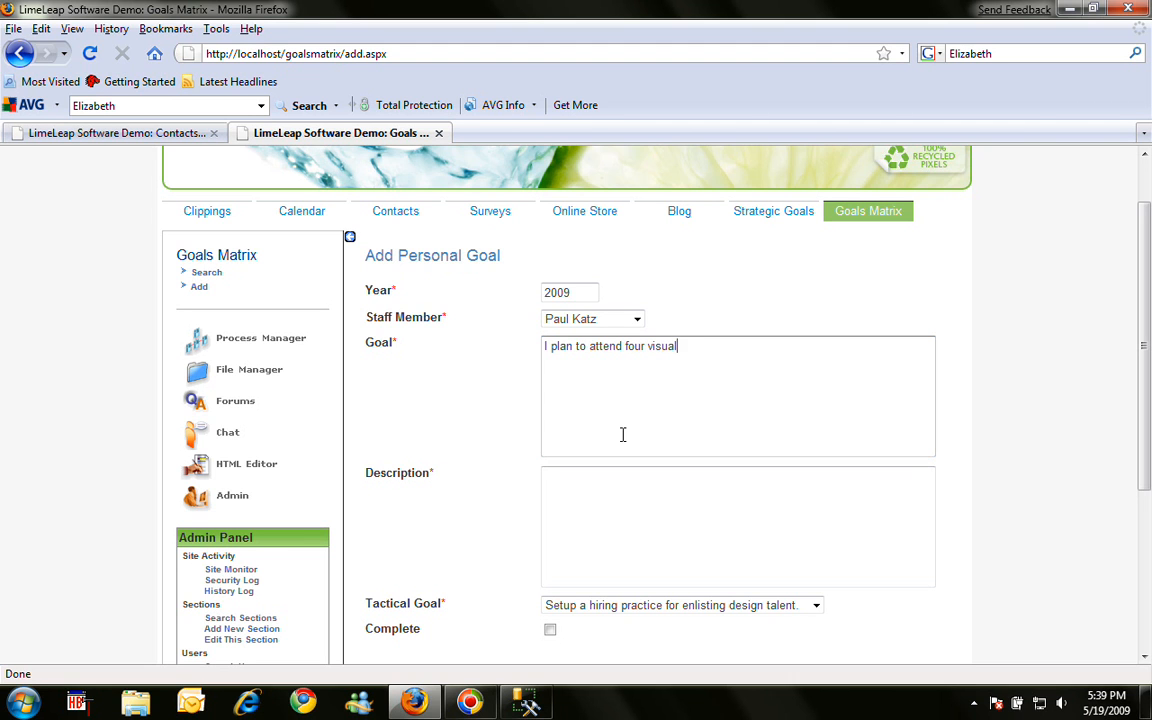
text( design hiring events this year.)
click(609, 518)
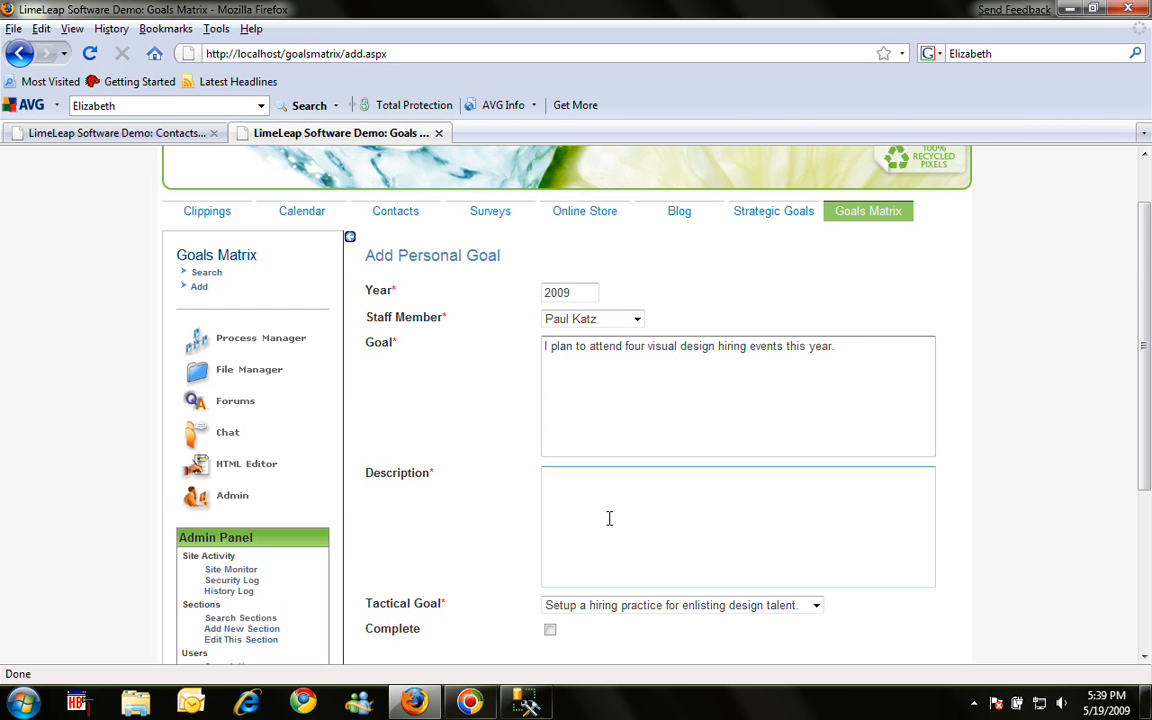
Enter the description "The goal is to hire a minimum of two visual designers." and save the personal goal
text(The goal is)
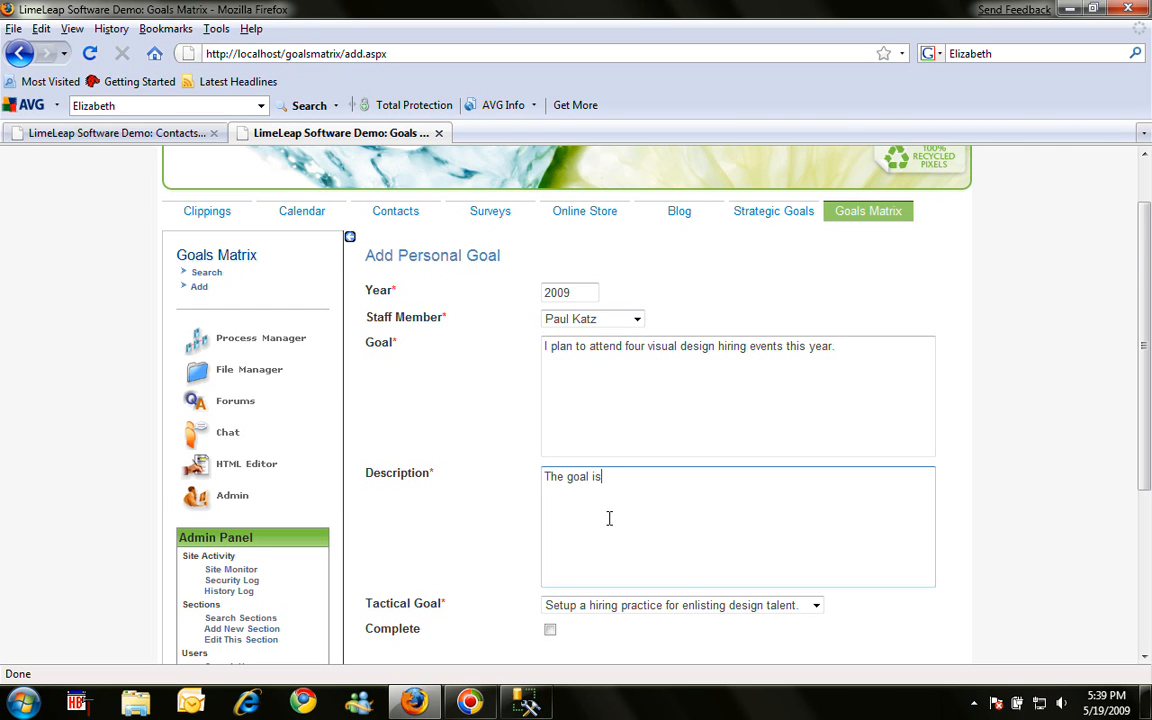
text( to hire a minimum of two vi)
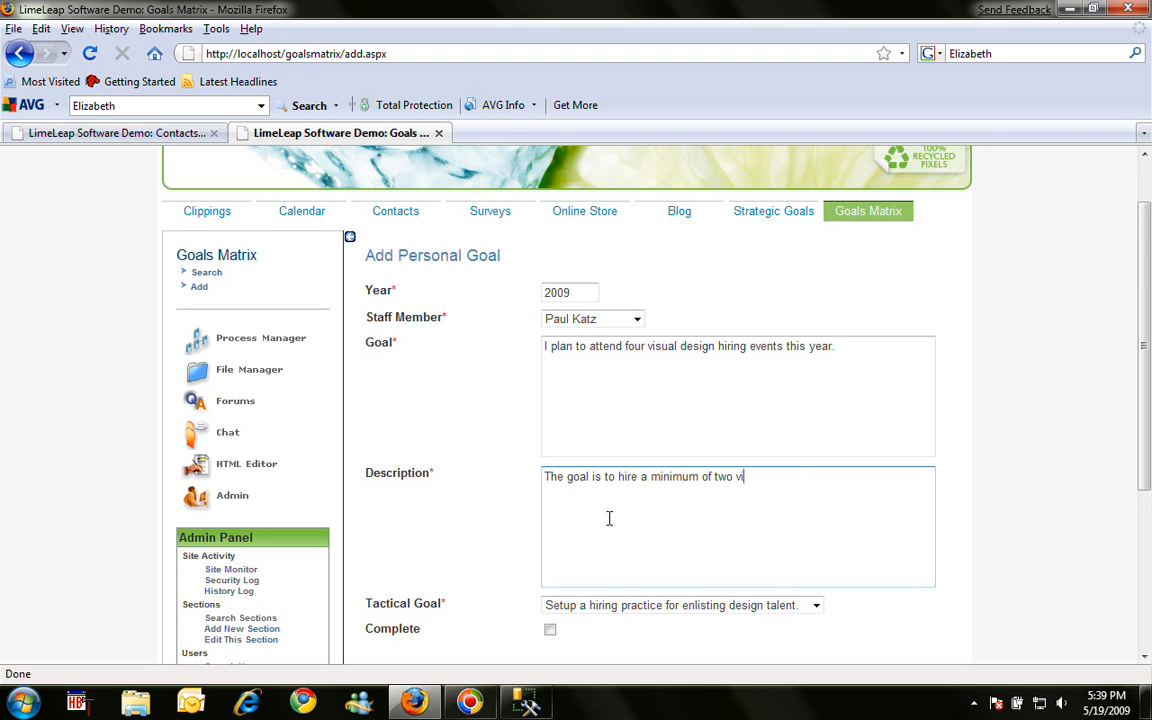
text(sual seesigners.)
click(998, 424)
scroll(1000, 425, down, 1)
scroll(998, 424, down, 1)
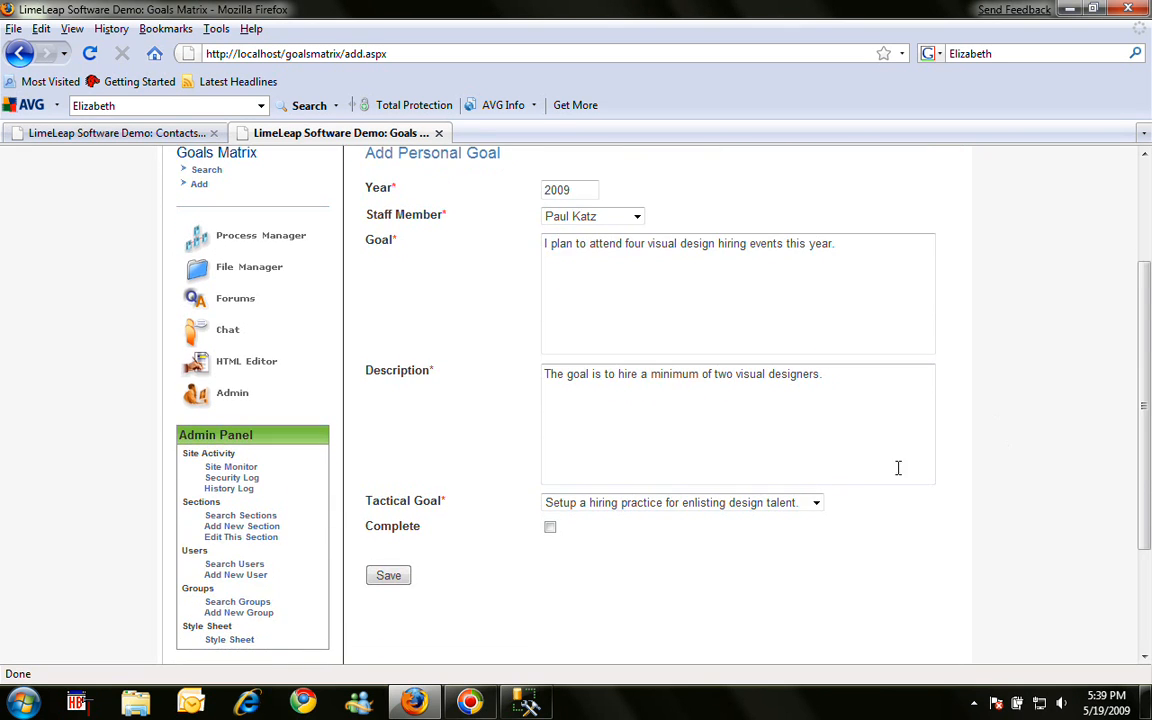
click(392, 585)
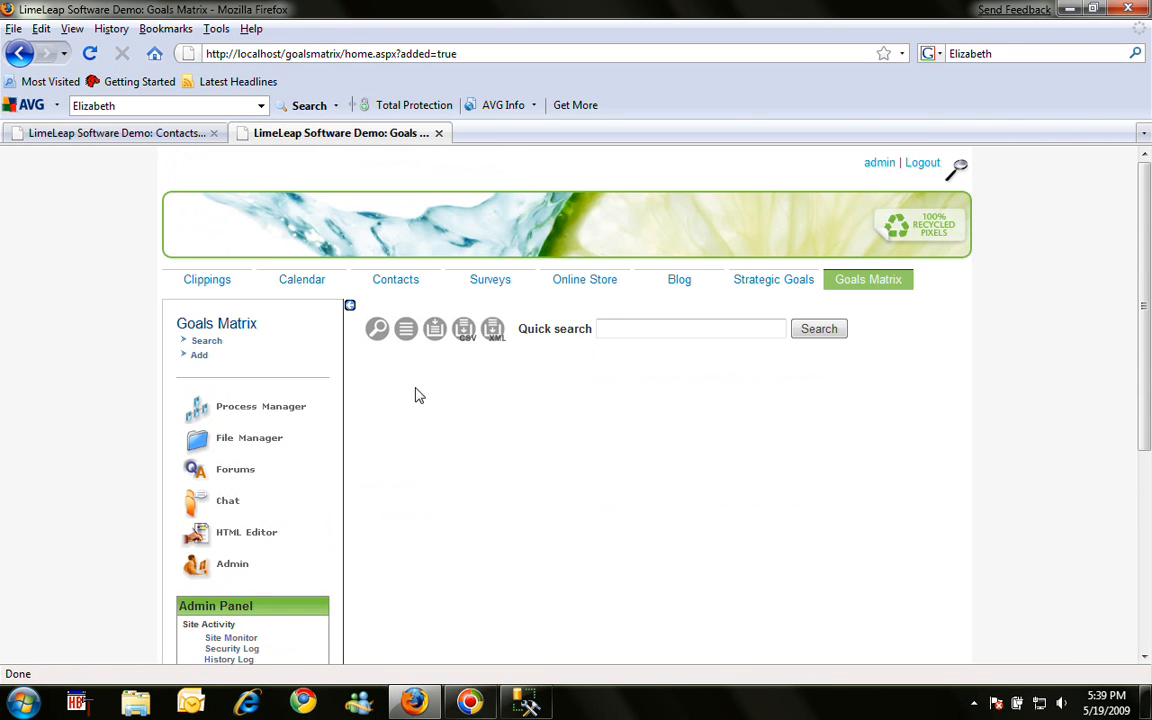
List all records in the Goals Matrix, and list all records in the Strategic Goals section
click(407, 334)
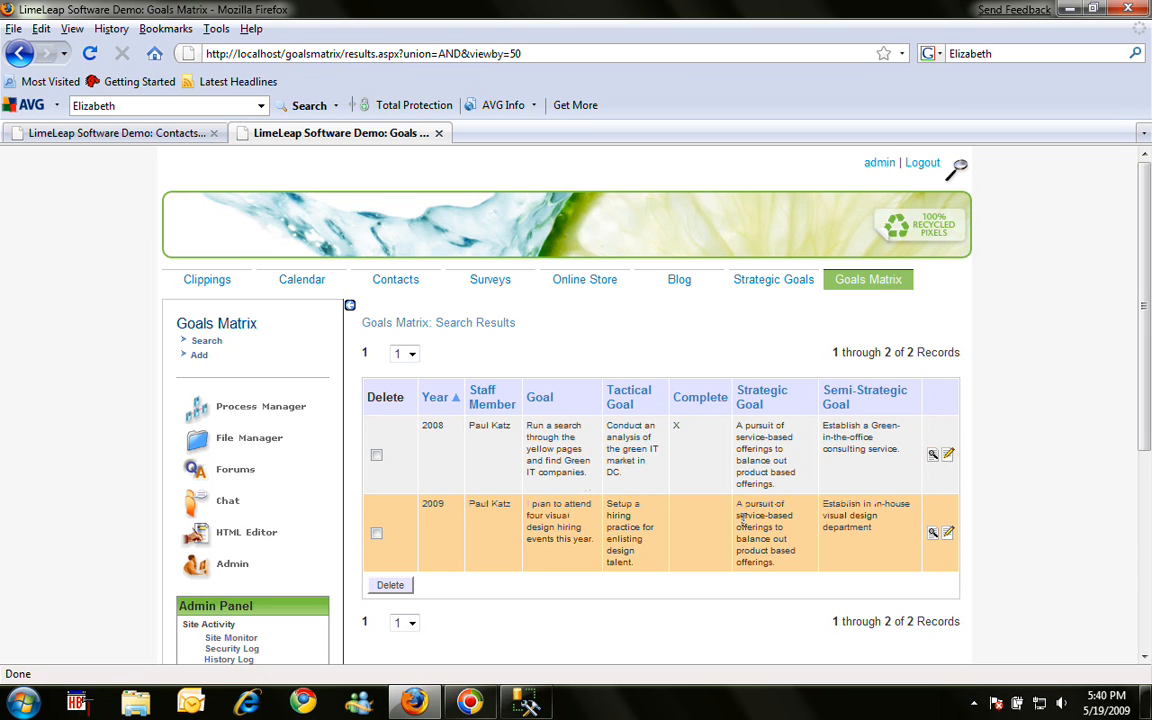
click(775, 287)
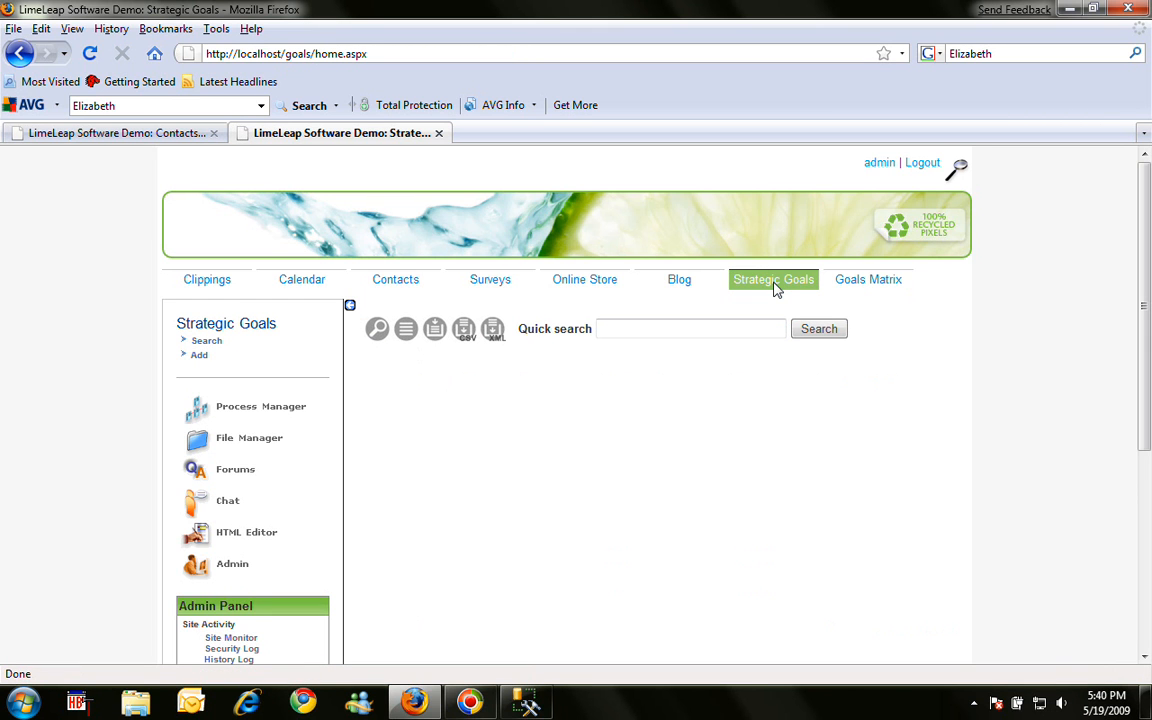
click(405, 334)
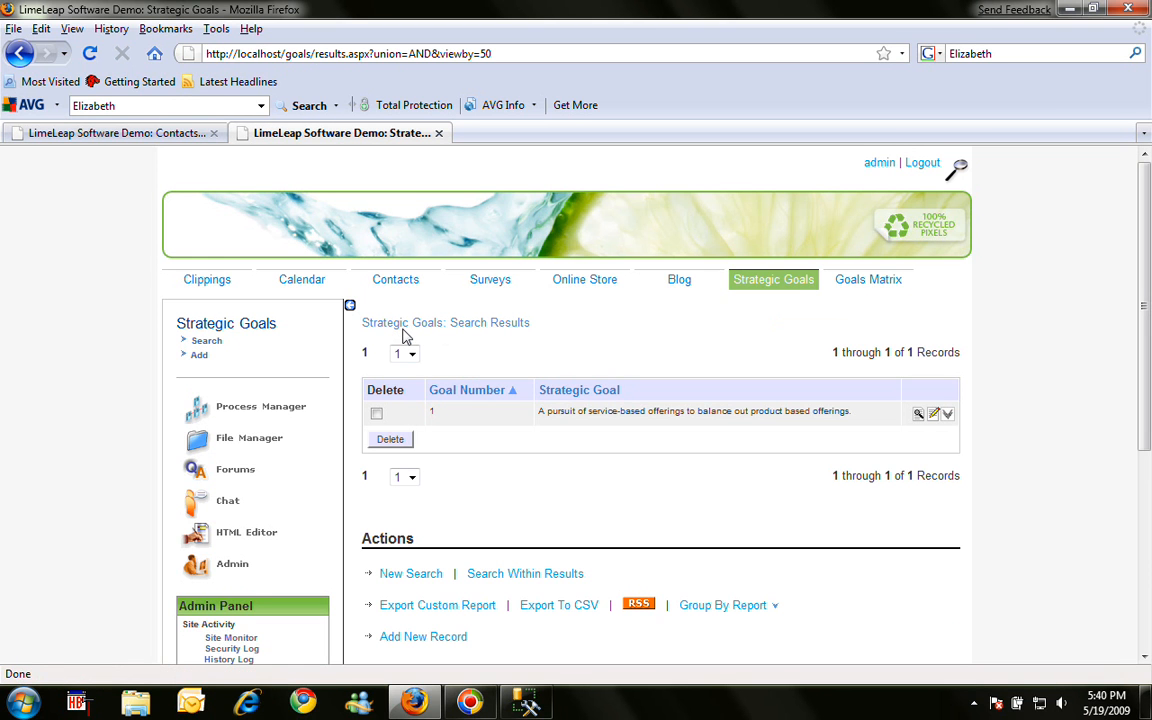
Drill down from the strategic goal through "Establish in in-house visual design department" to its tactical goal's Personal Goals, and return to the strategic goal record
click(919, 412)
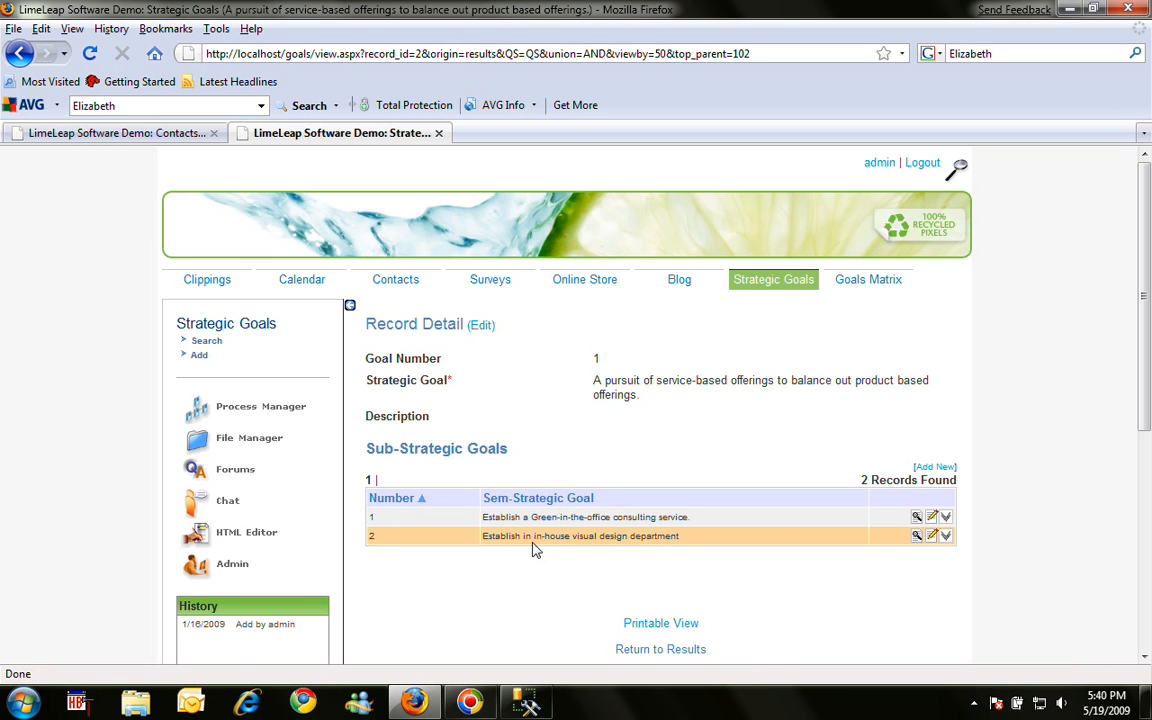
click(916, 538)
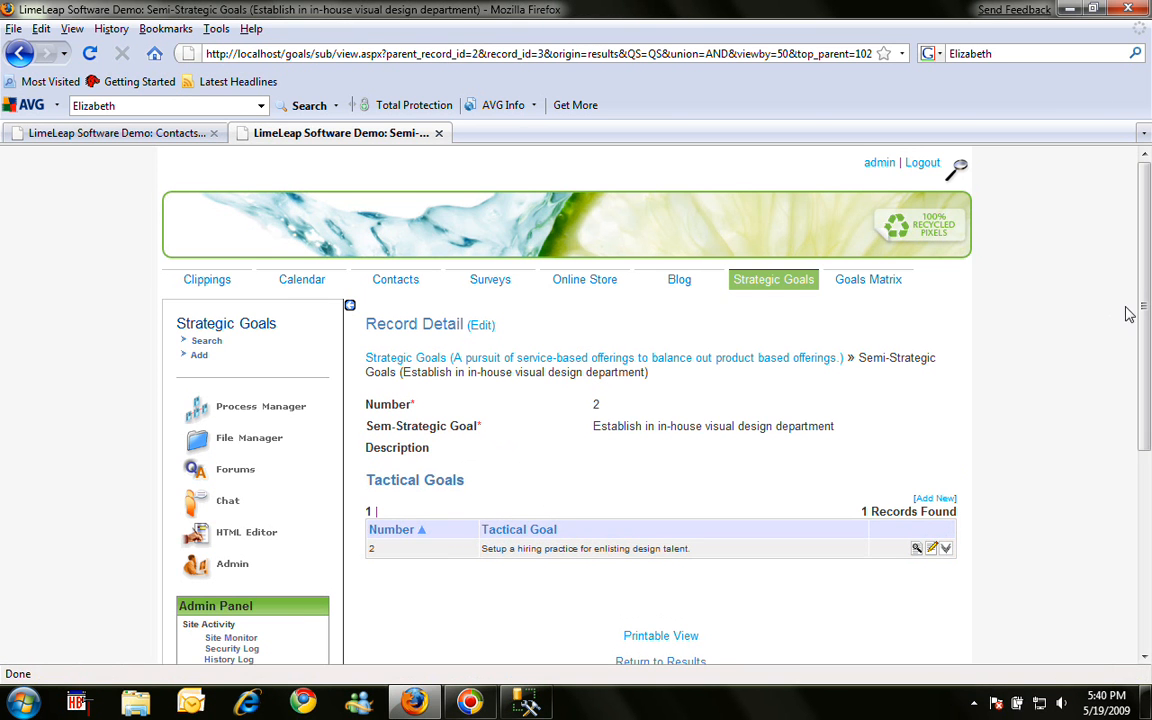
scroll(625, 372, down, 4)
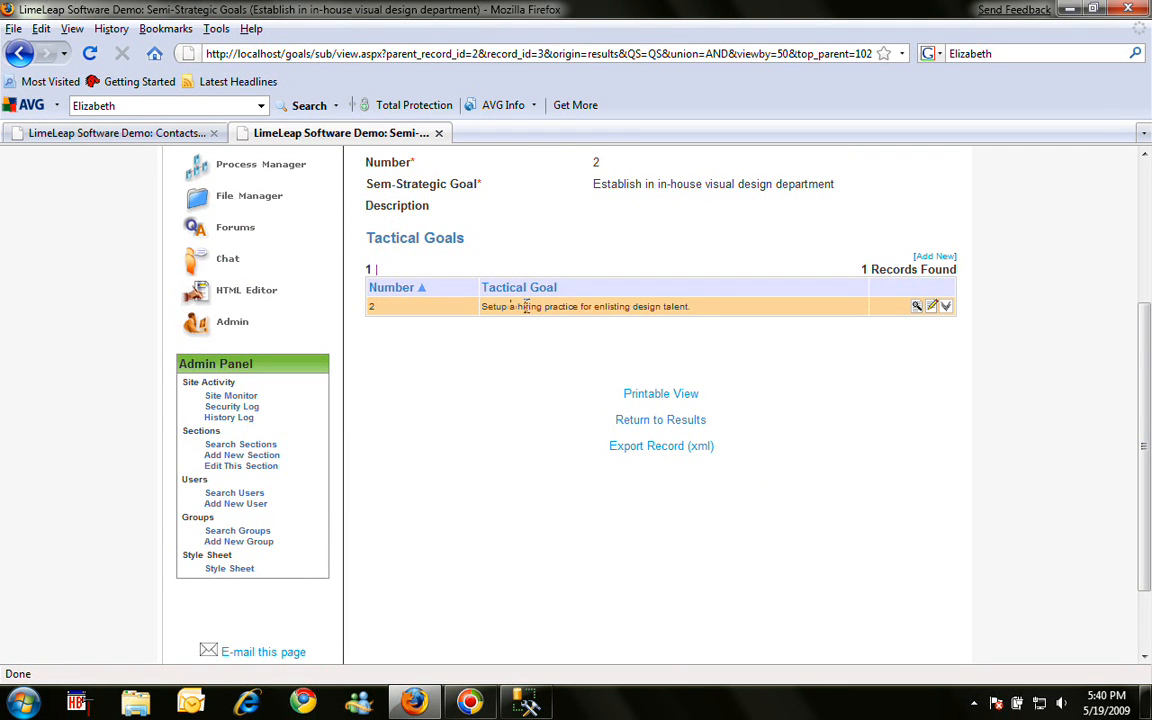
click(913, 305)
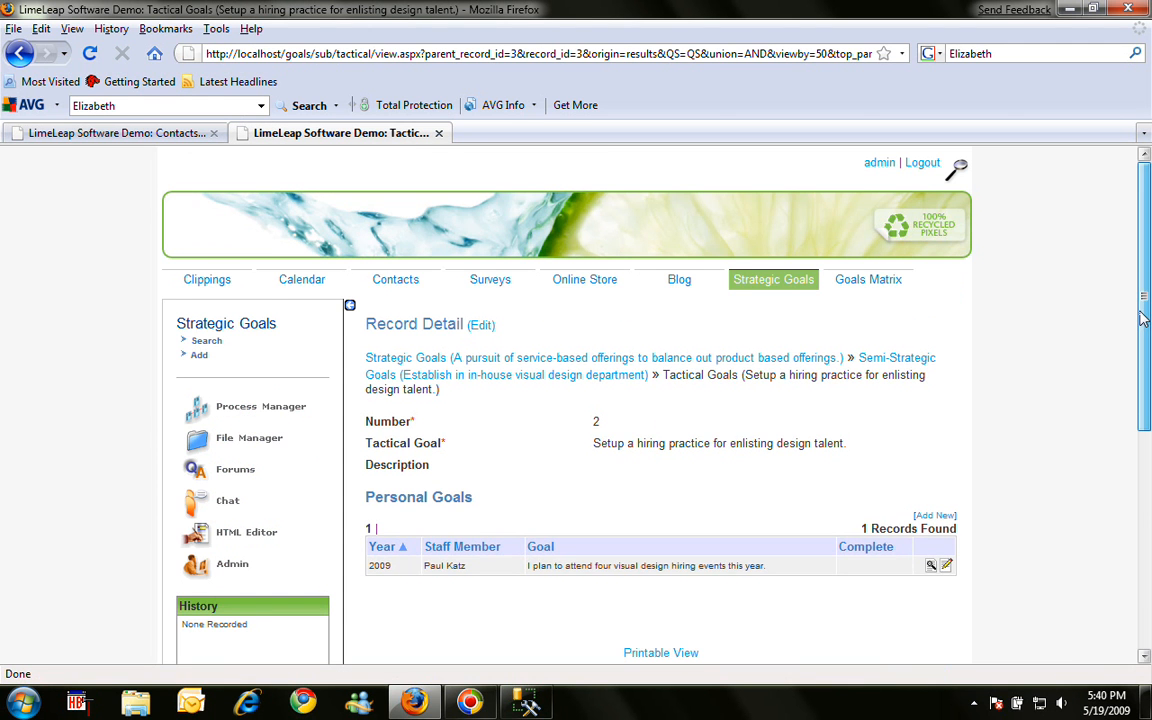
scroll(716, 461, down, 3)
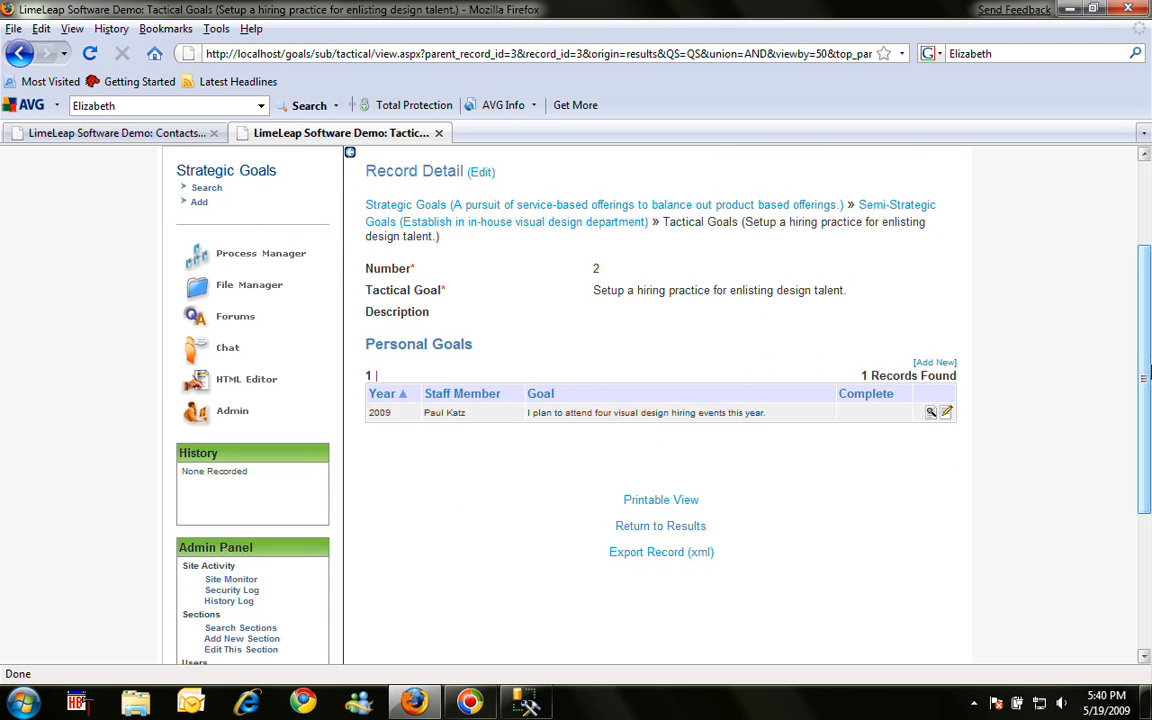
scroll(560, 368, up, 3)
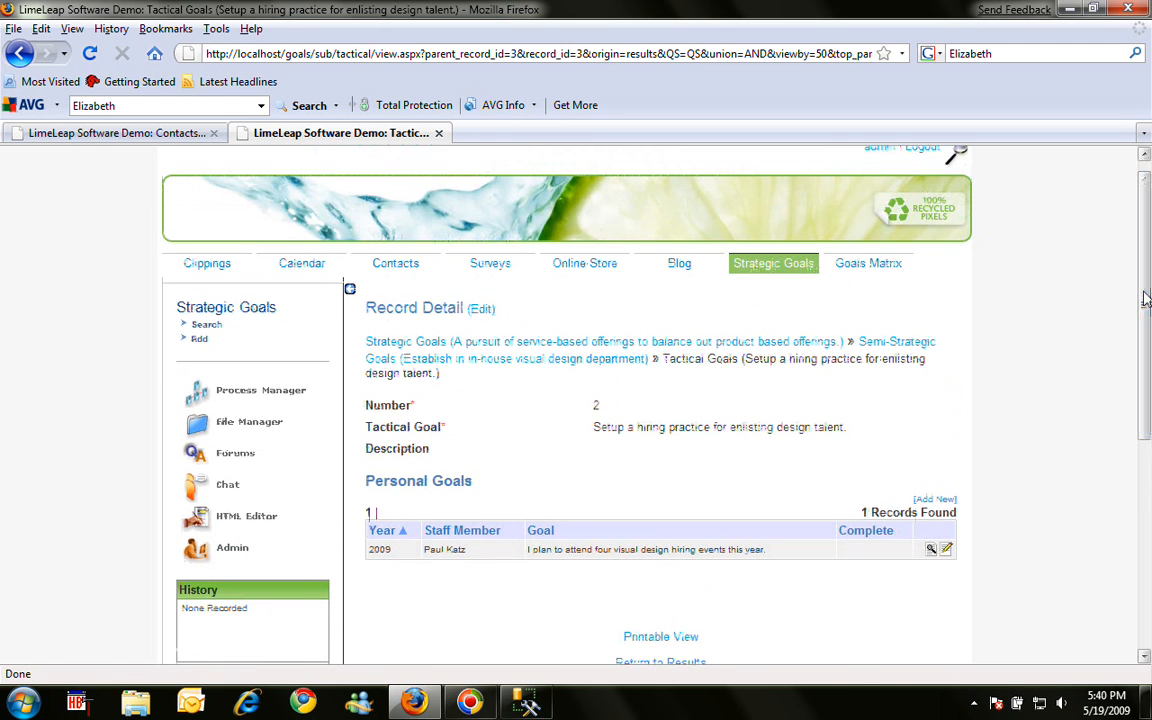
click(534, 345)
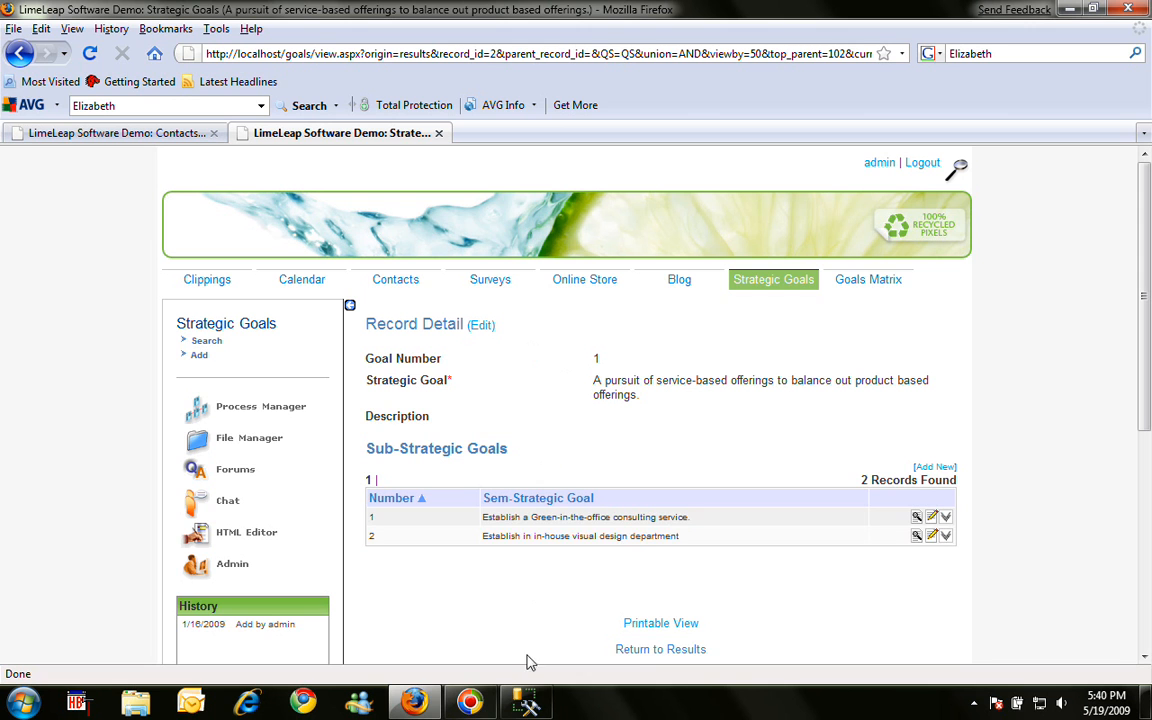
Switch to SQL Server Management Studio and inspect the dbo.tGoal_Personal columns and the dbo.tGoal_Strategic and dbo.tGoal_Tactical table entries
mouse_move(526, 703)
click(535, 610)
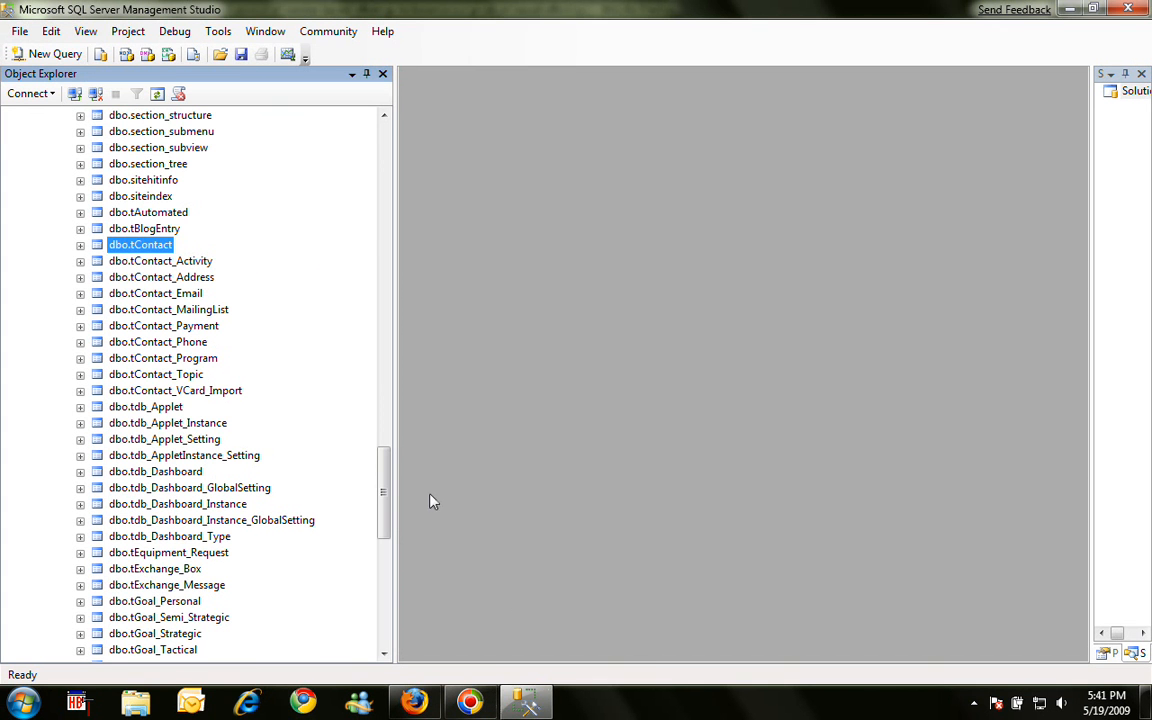
drag(383, 508, 383, 550)
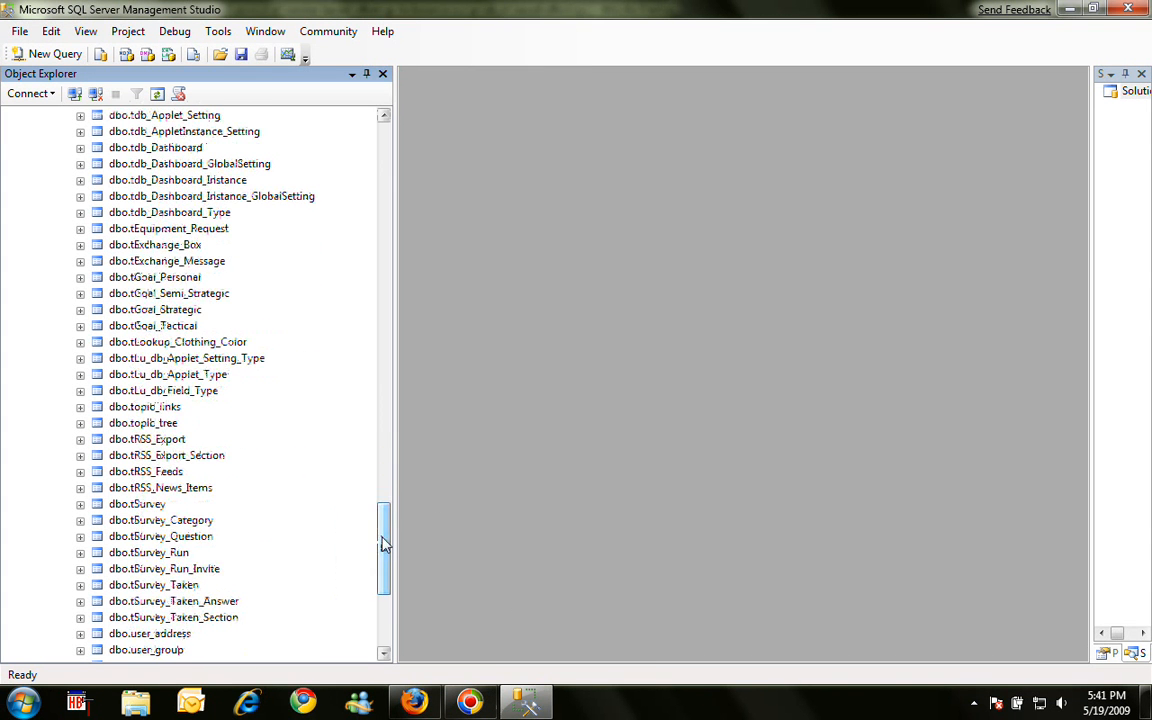
click(80, 277)
click(97, 293)
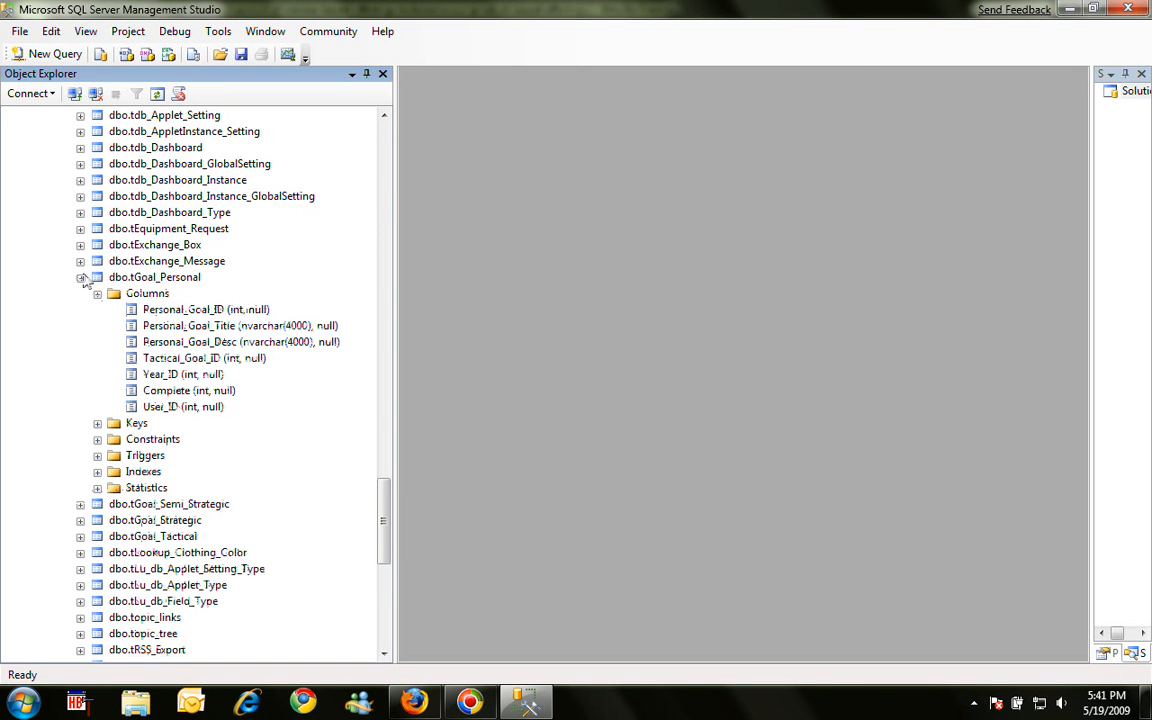
click(81, 277)
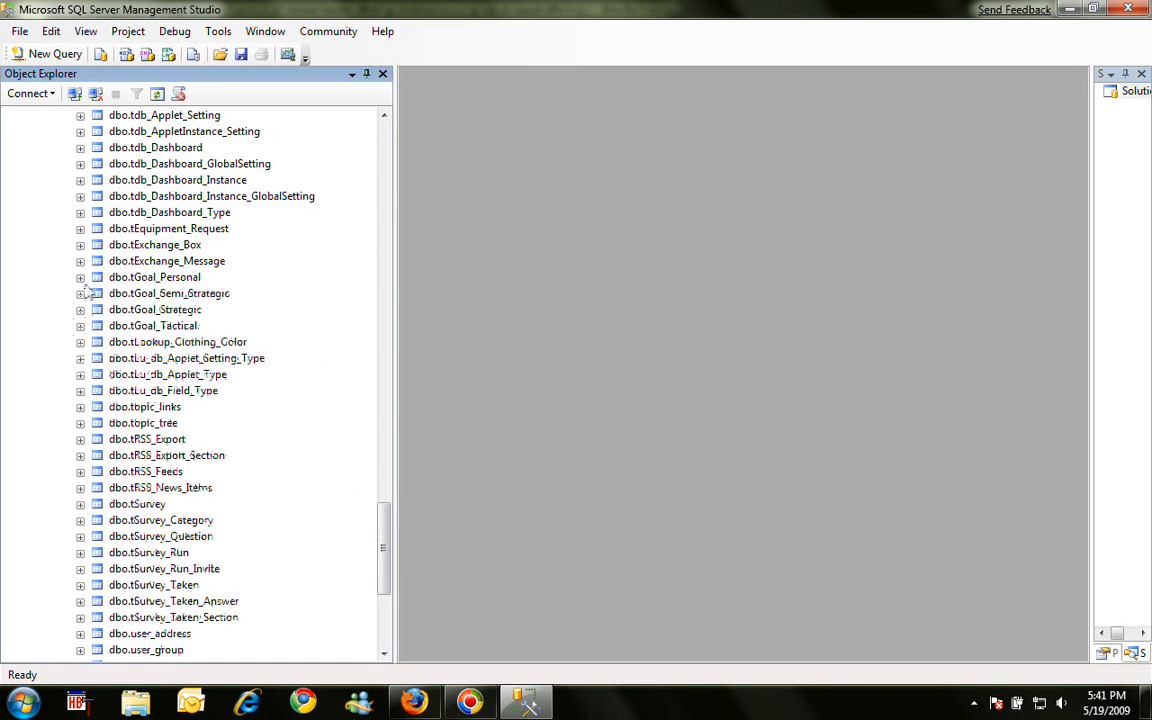
click(140, 309)
click(137, 327)
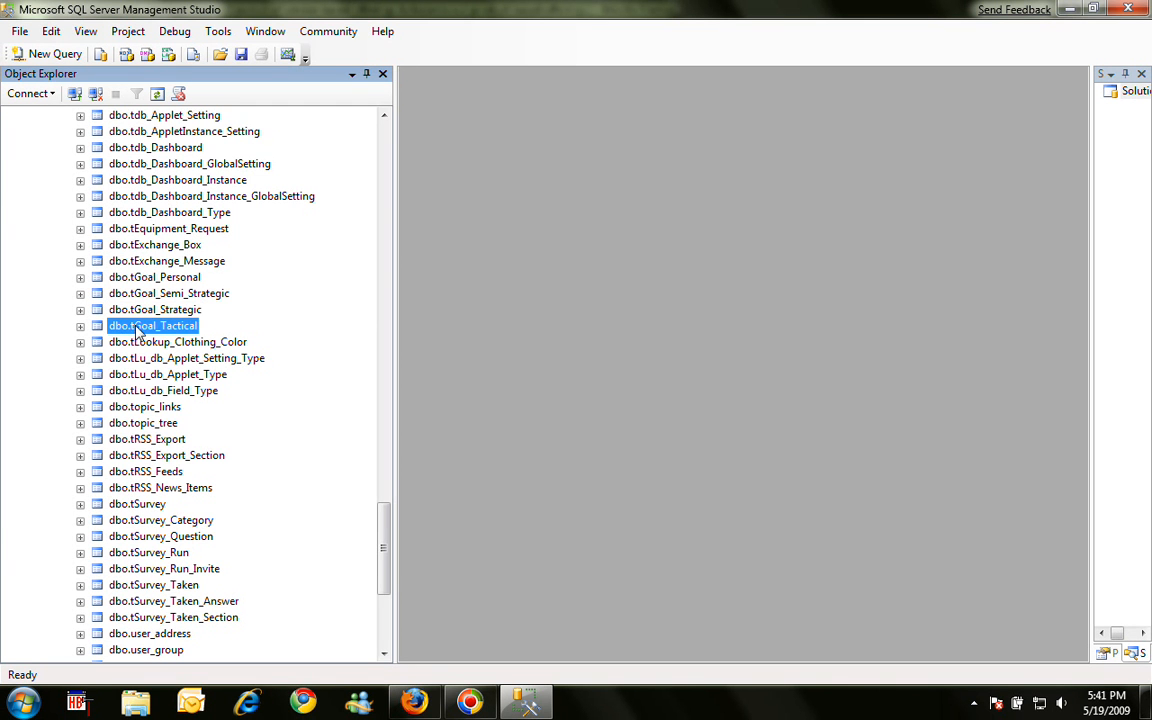
Switch back to Firefox, open the Strategic Goals section for editing and review its Database settings
mouse_move(414, 702)
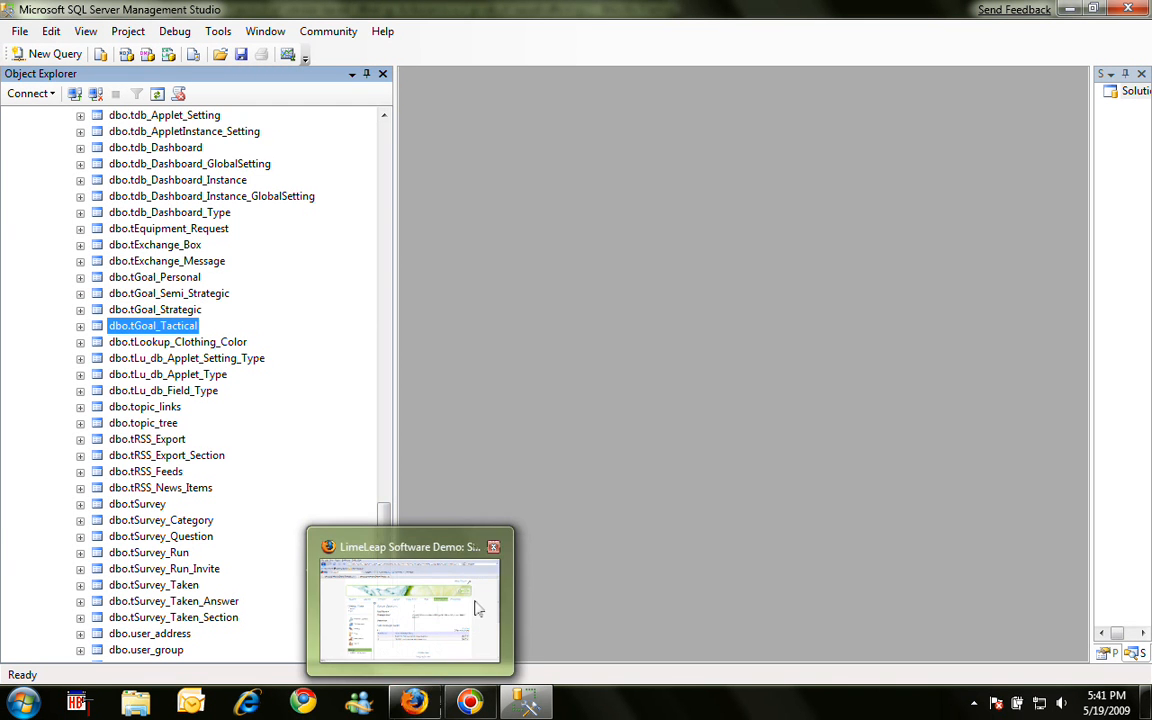
click(478, 609)
scroll(530, 417, down, 2)
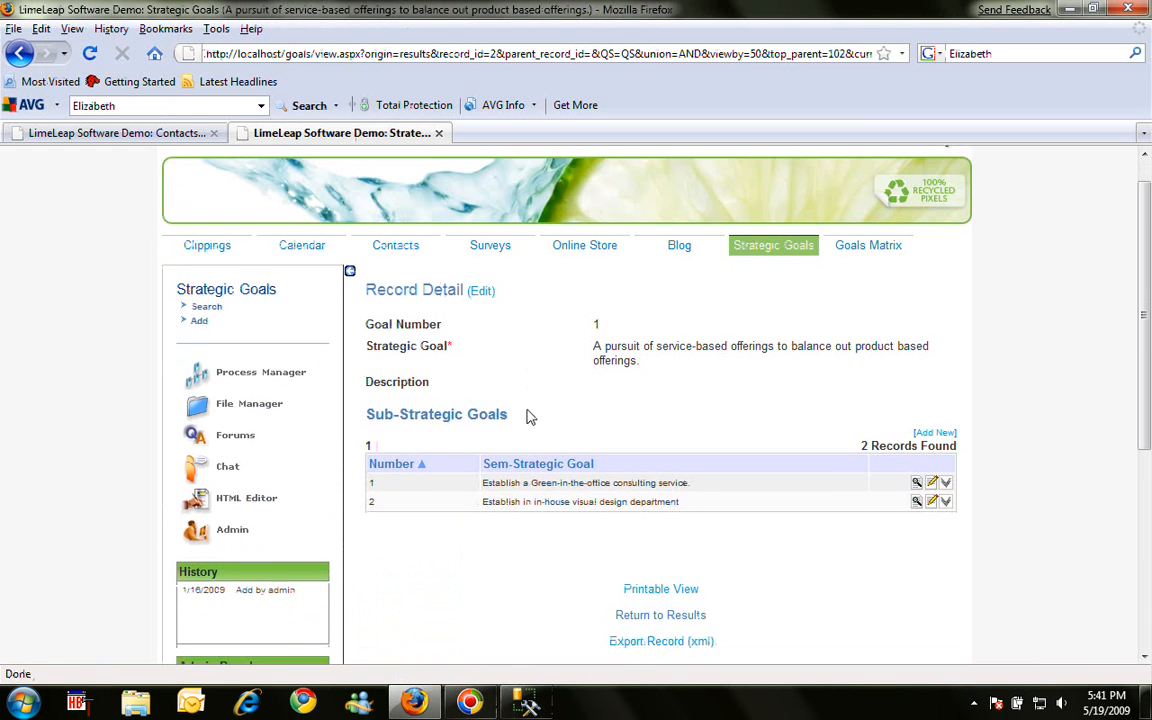
scroll(528, 417, down, 5)
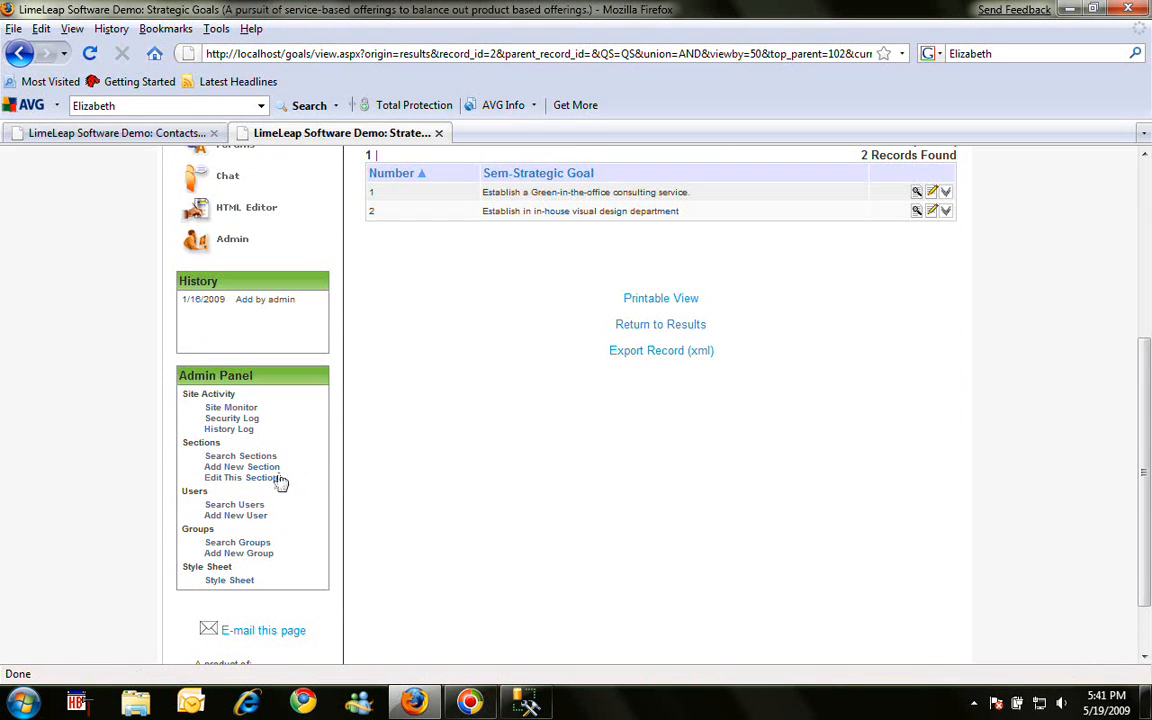
click(262, 478)
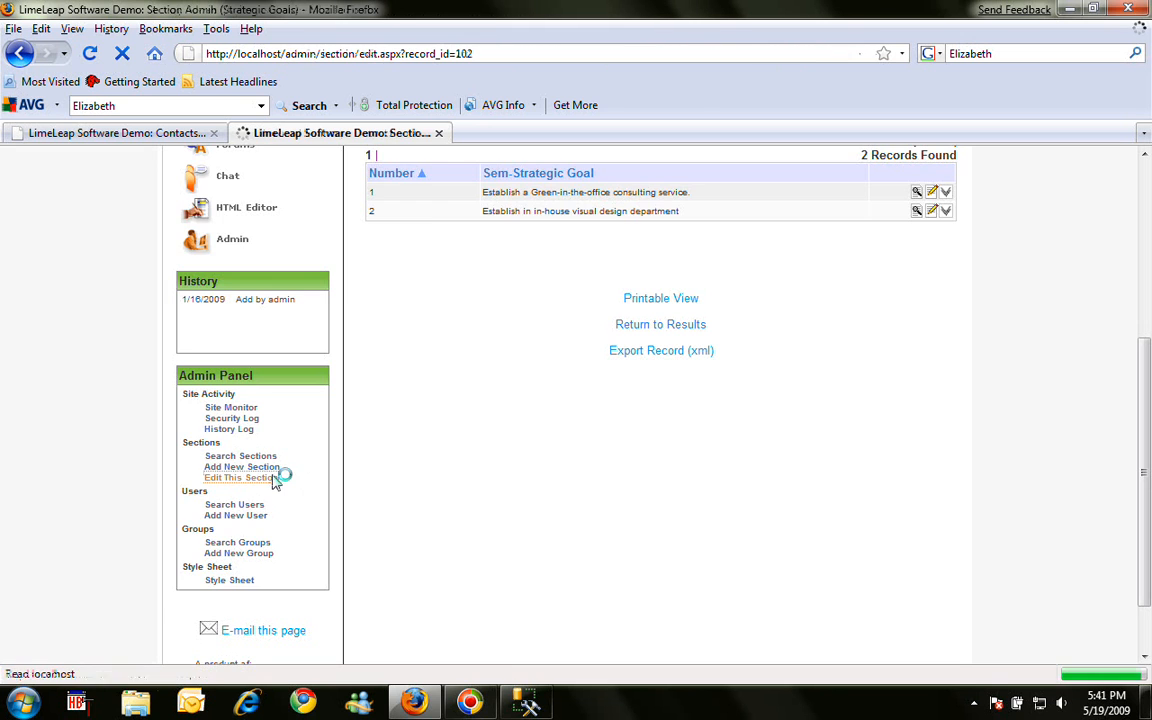
click(531, 407)
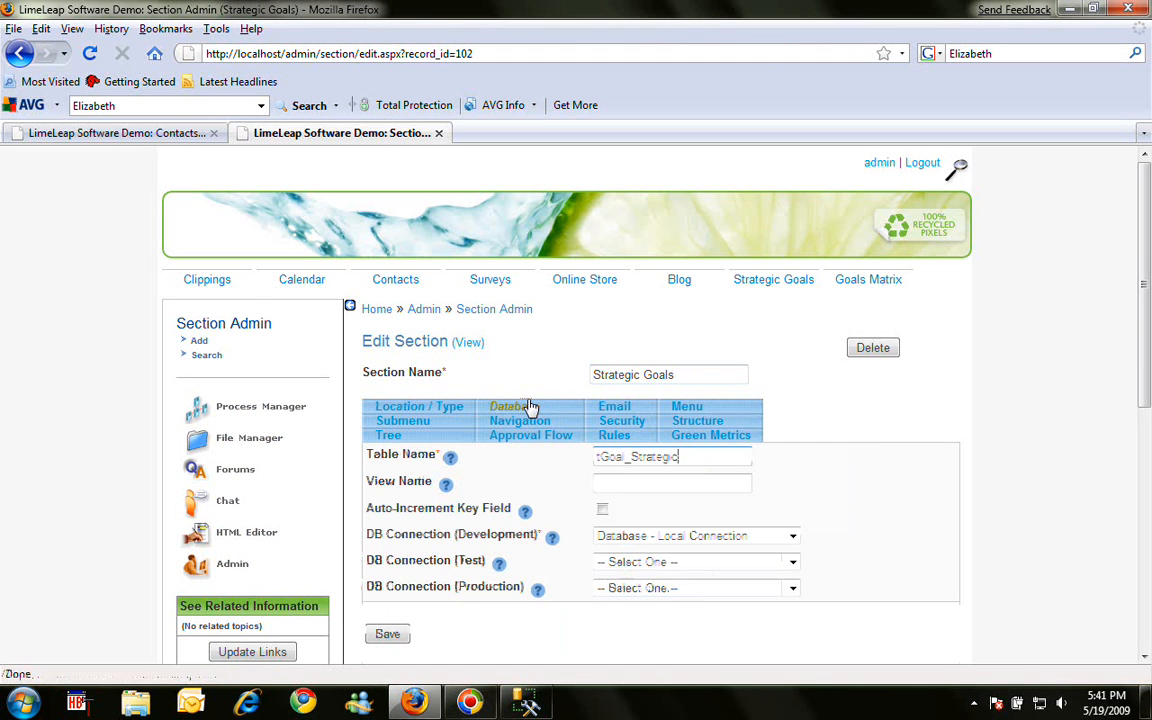
Review the Strategic Goals section's Structure elements and Section Tree relationships, and return to the Section Admin home page
click(706, 425)
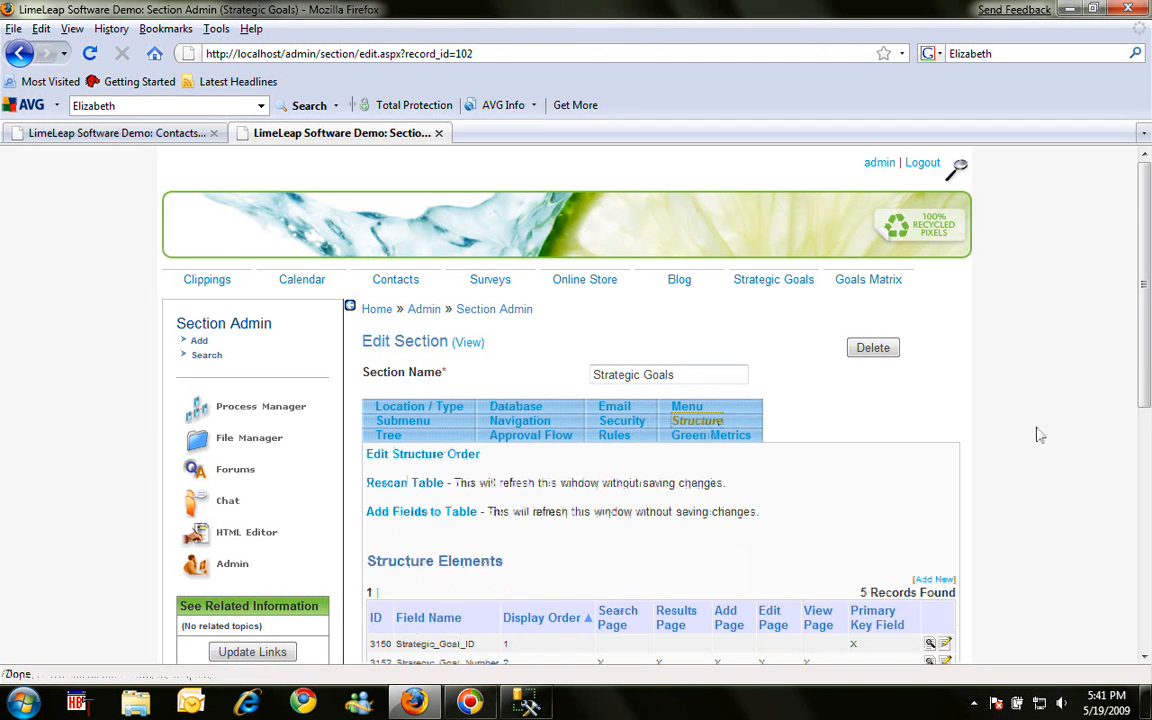
scroll(1067, 437, down, 3)
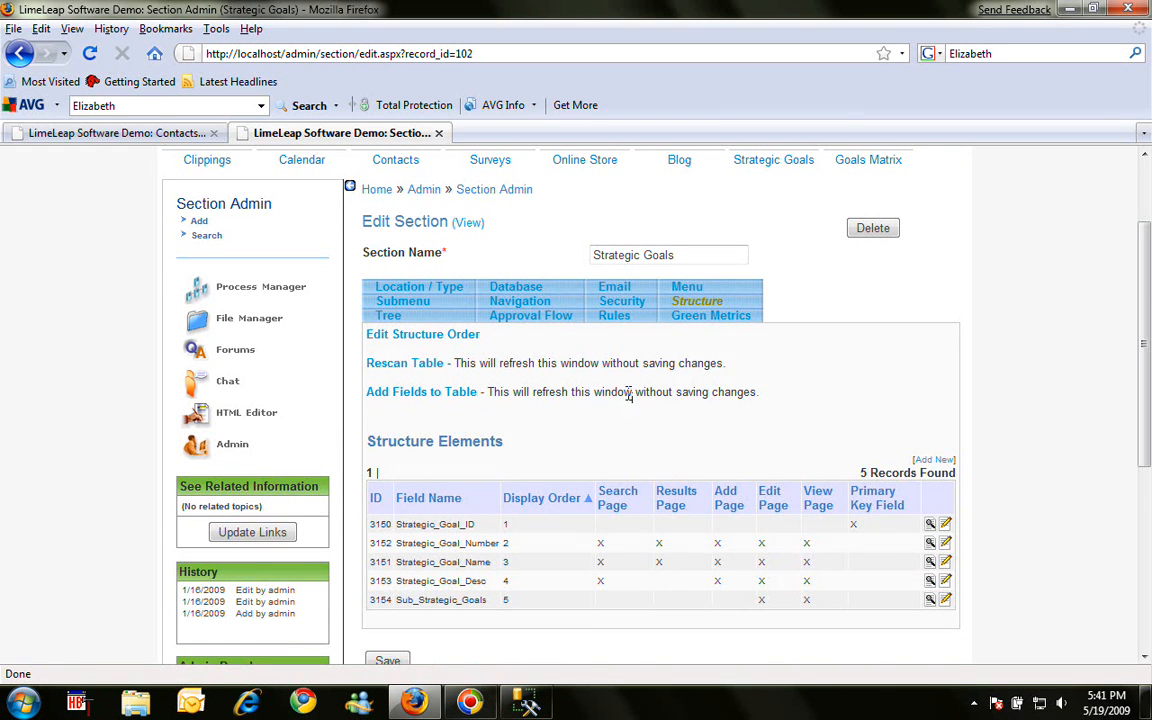
click(390, 316)
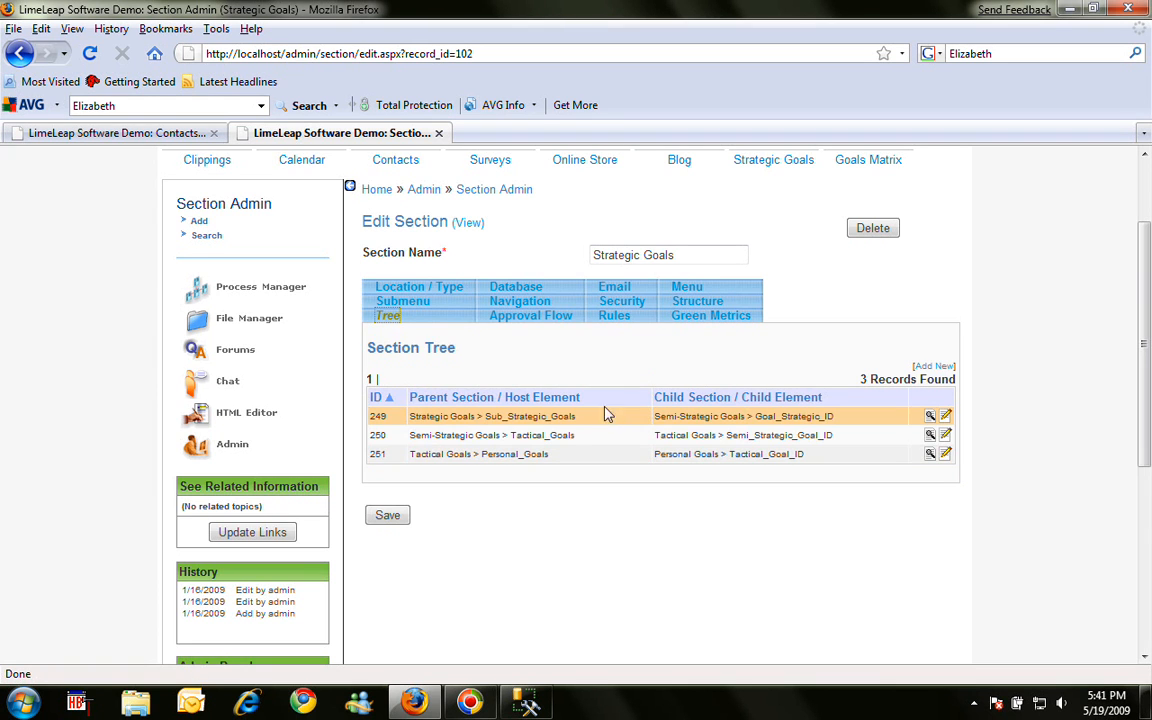
scroll(643, 388, up, 2)
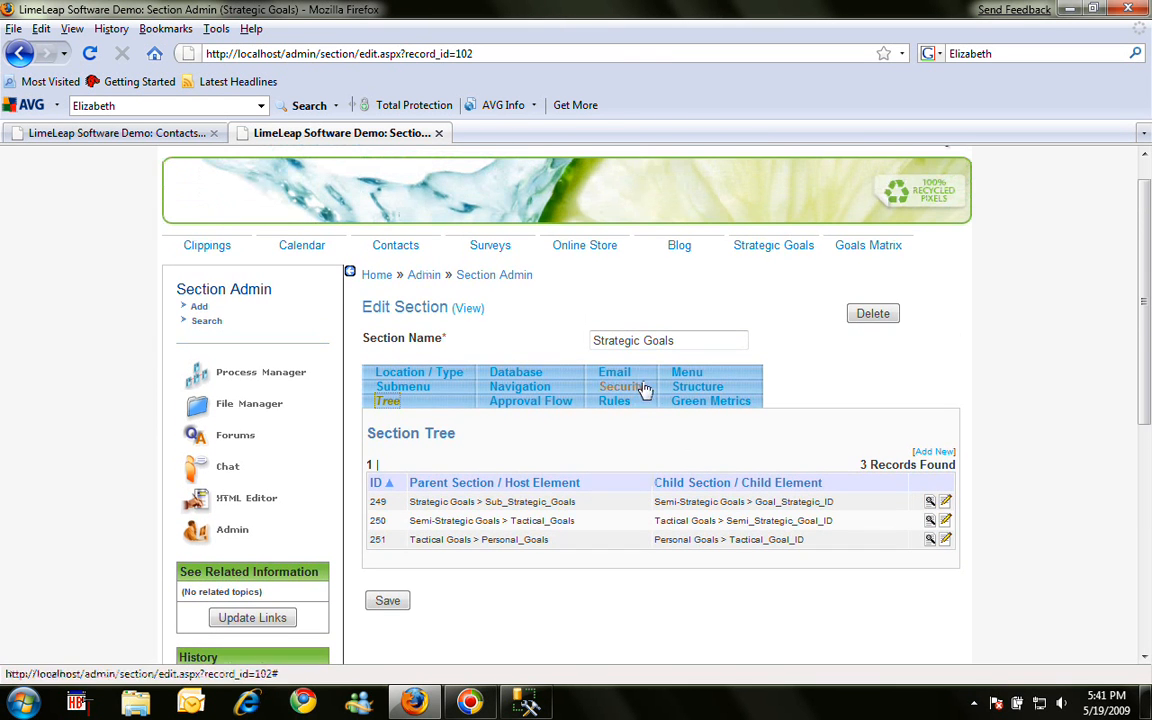
click(512, 282)
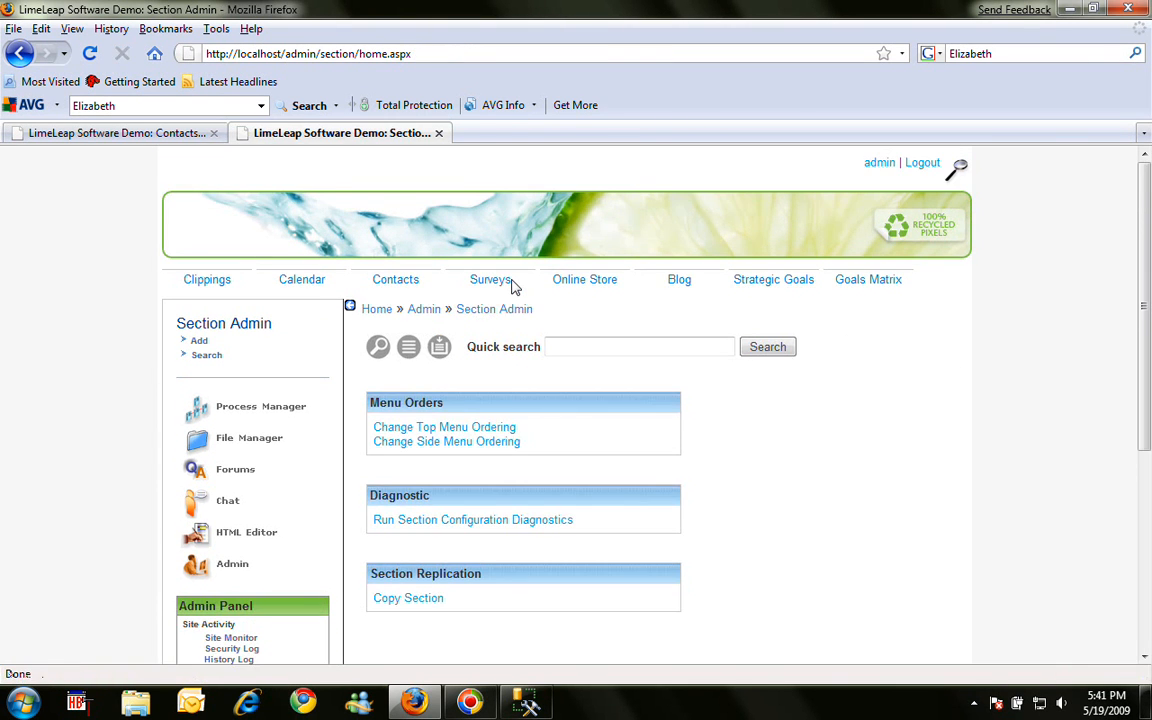